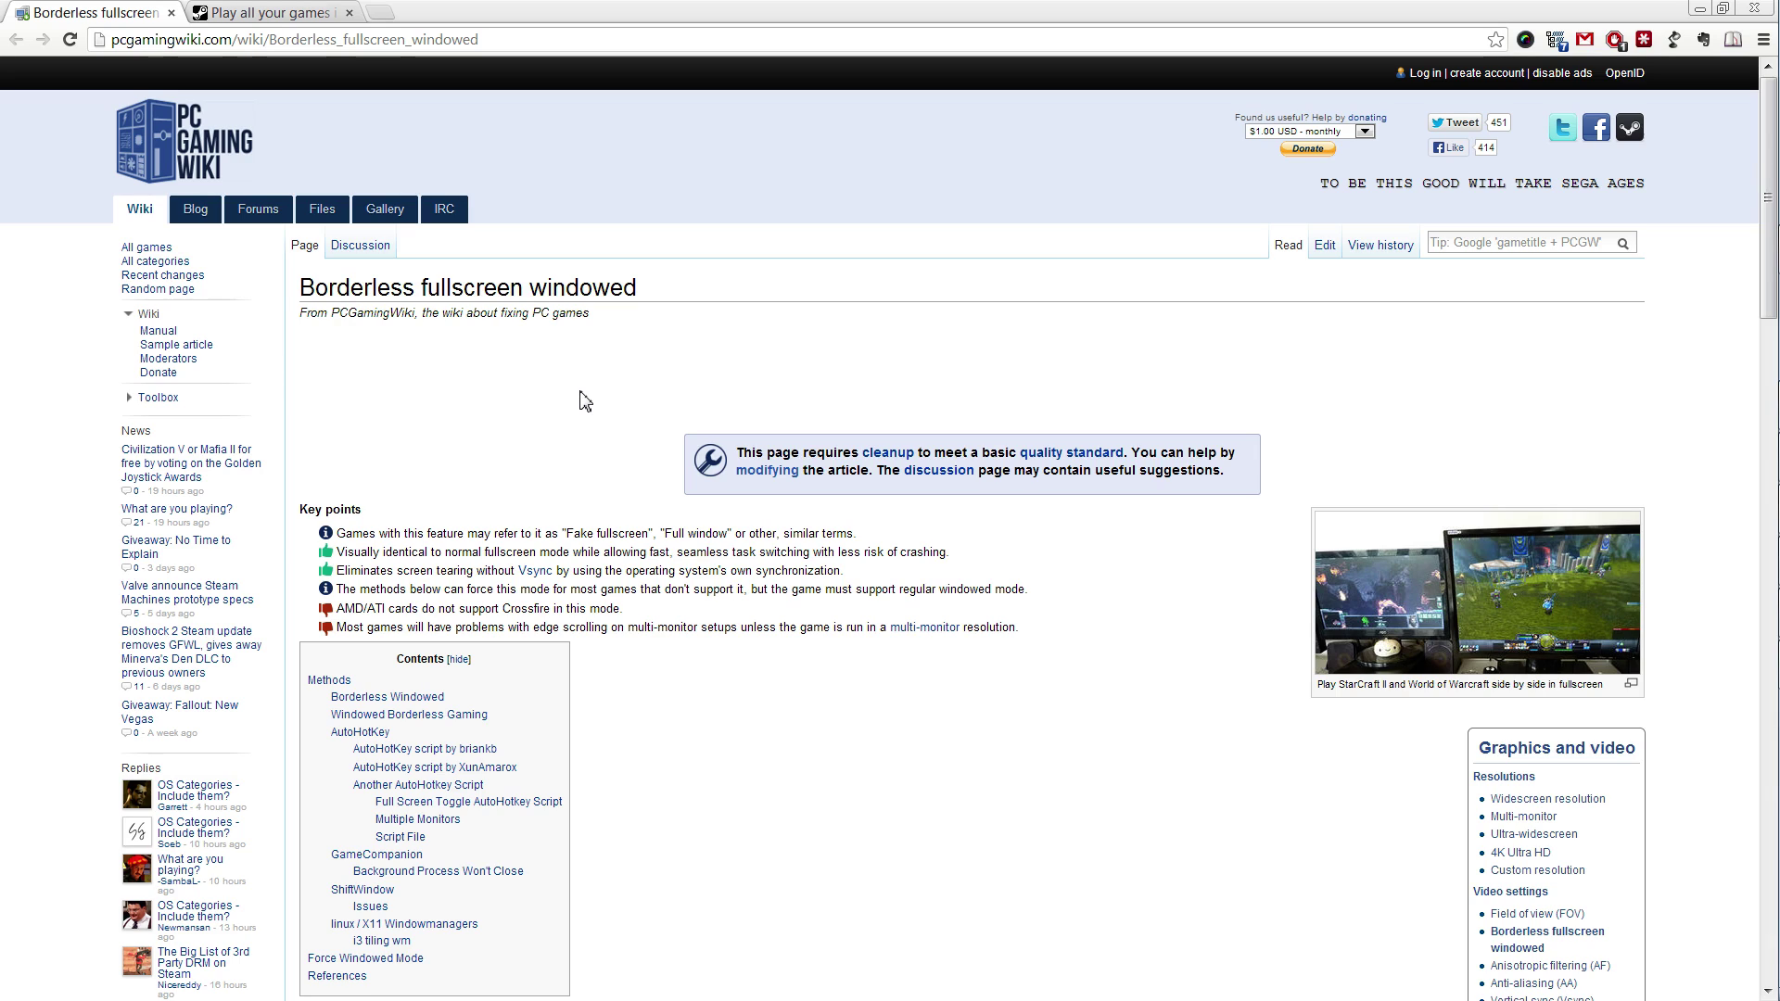
scroll(593, 403, "down", 5)
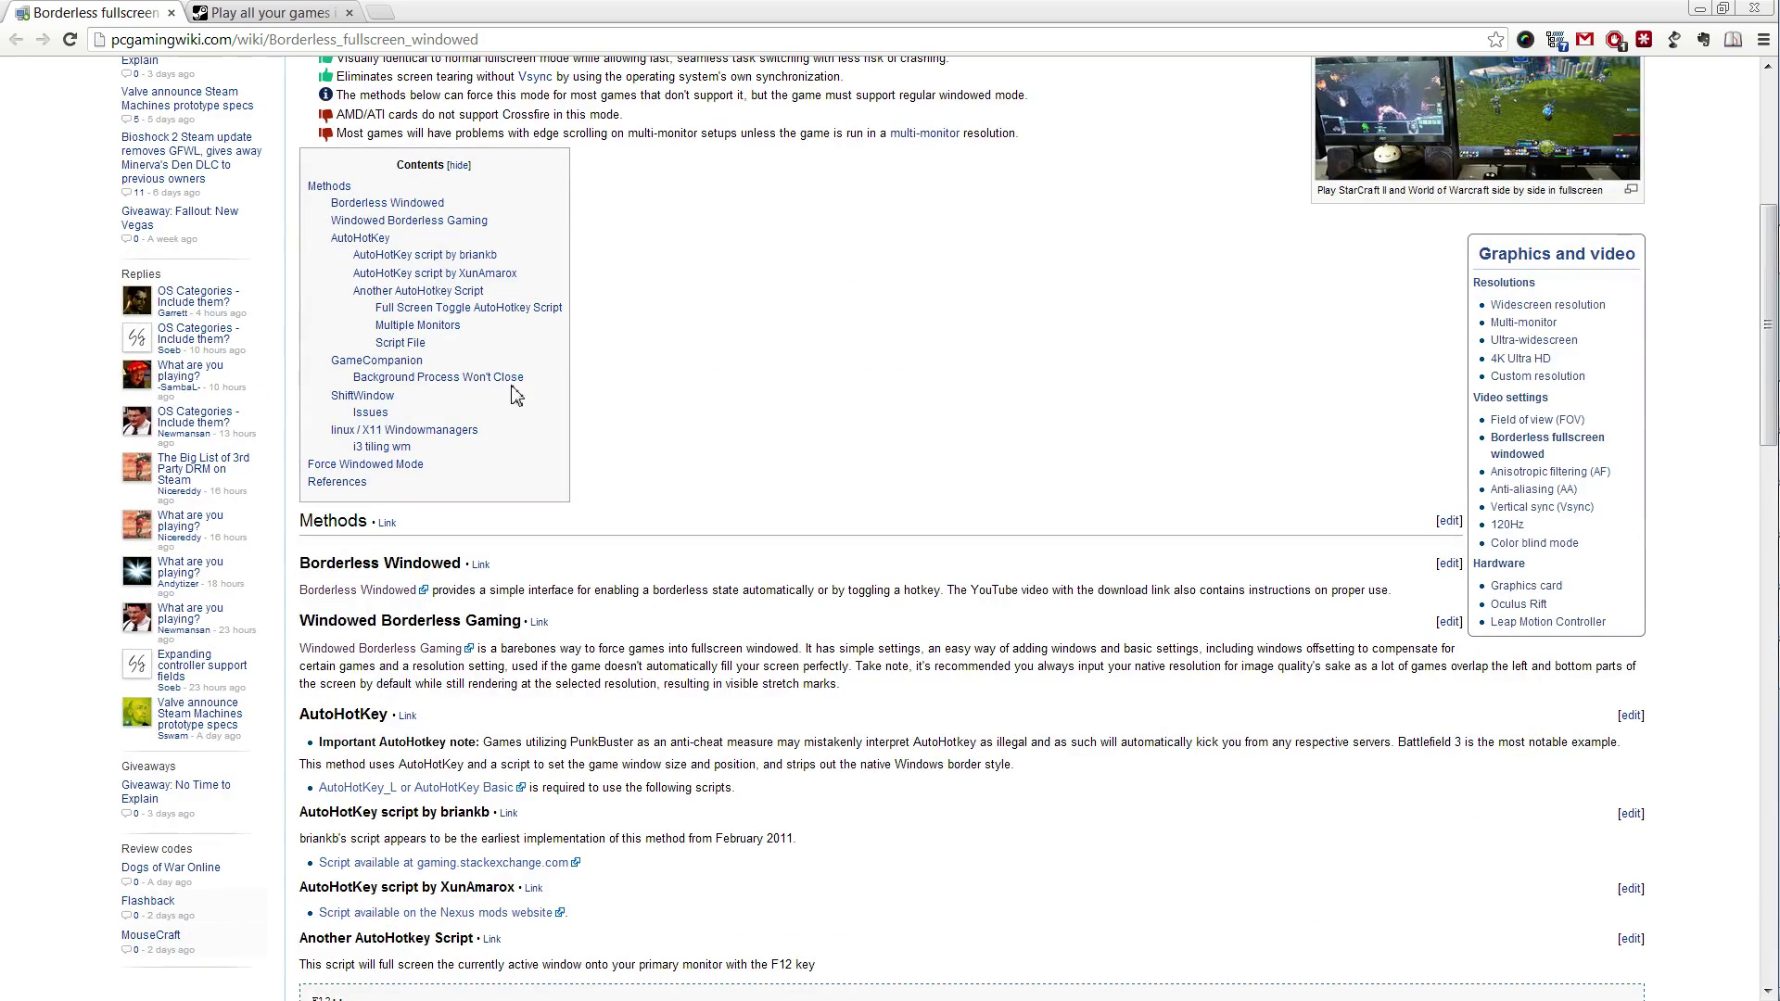
scroll(417, 401, "down", 8)
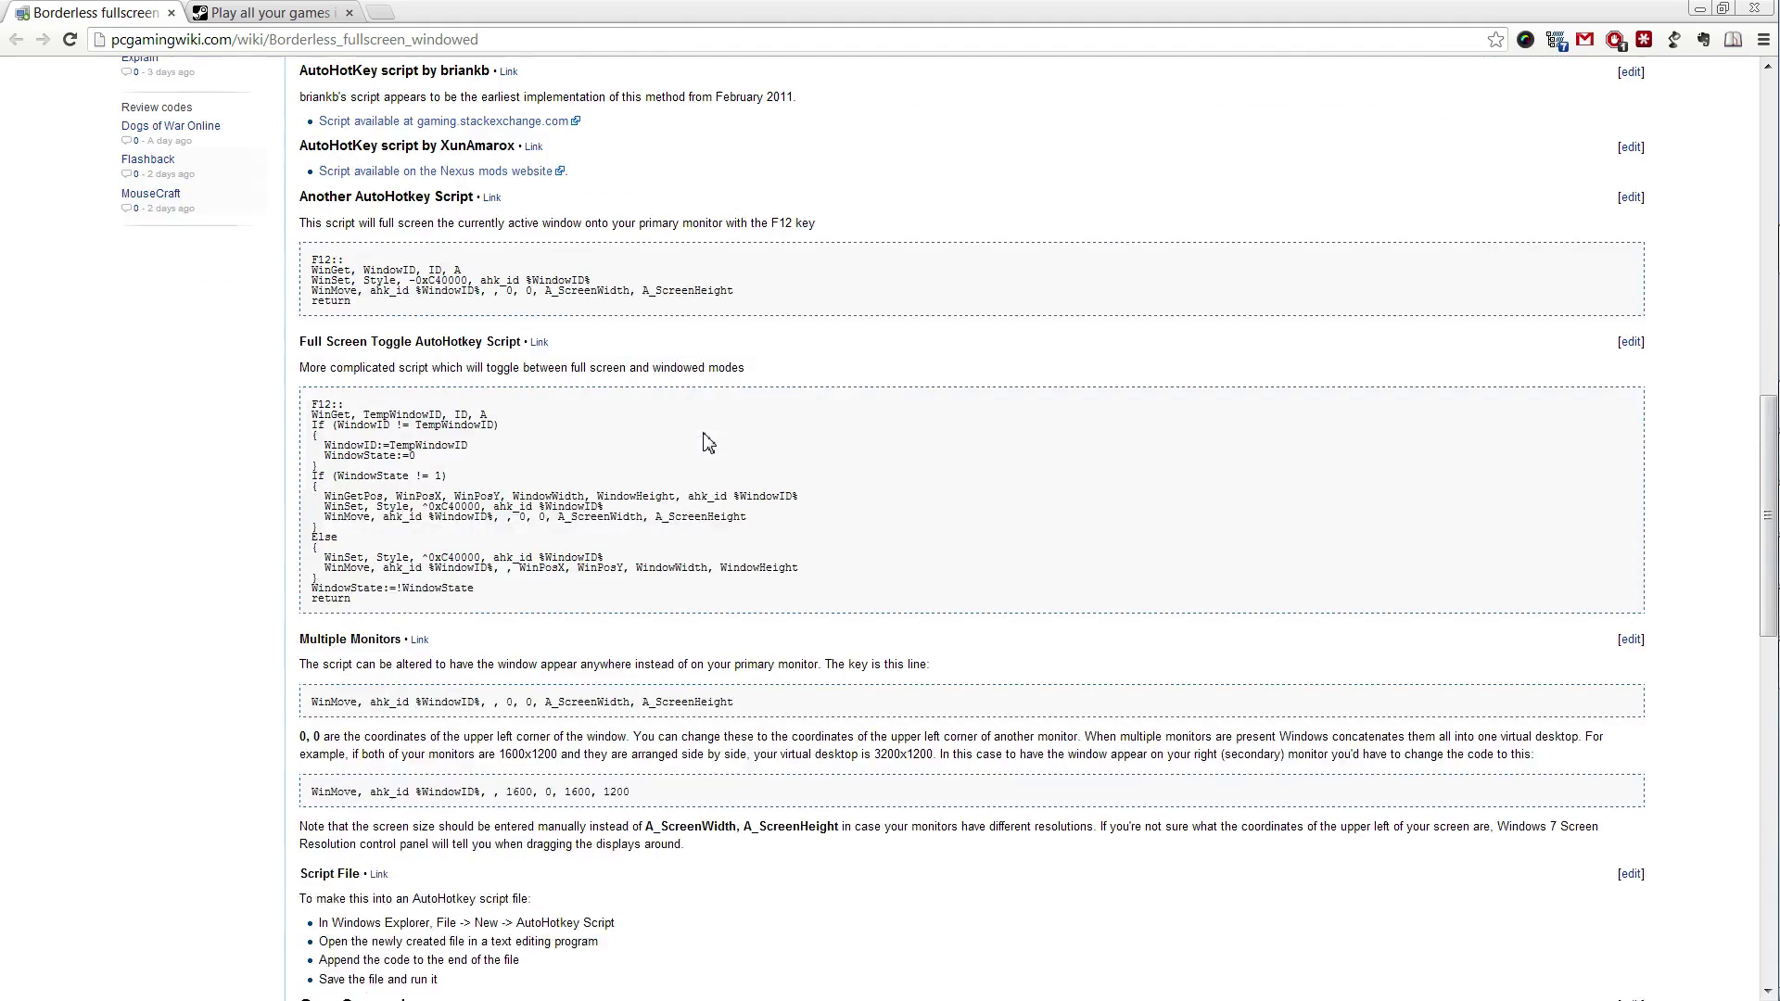
scroll(586, 482, "down", 6)
scroll(357, 533, "down", 2)
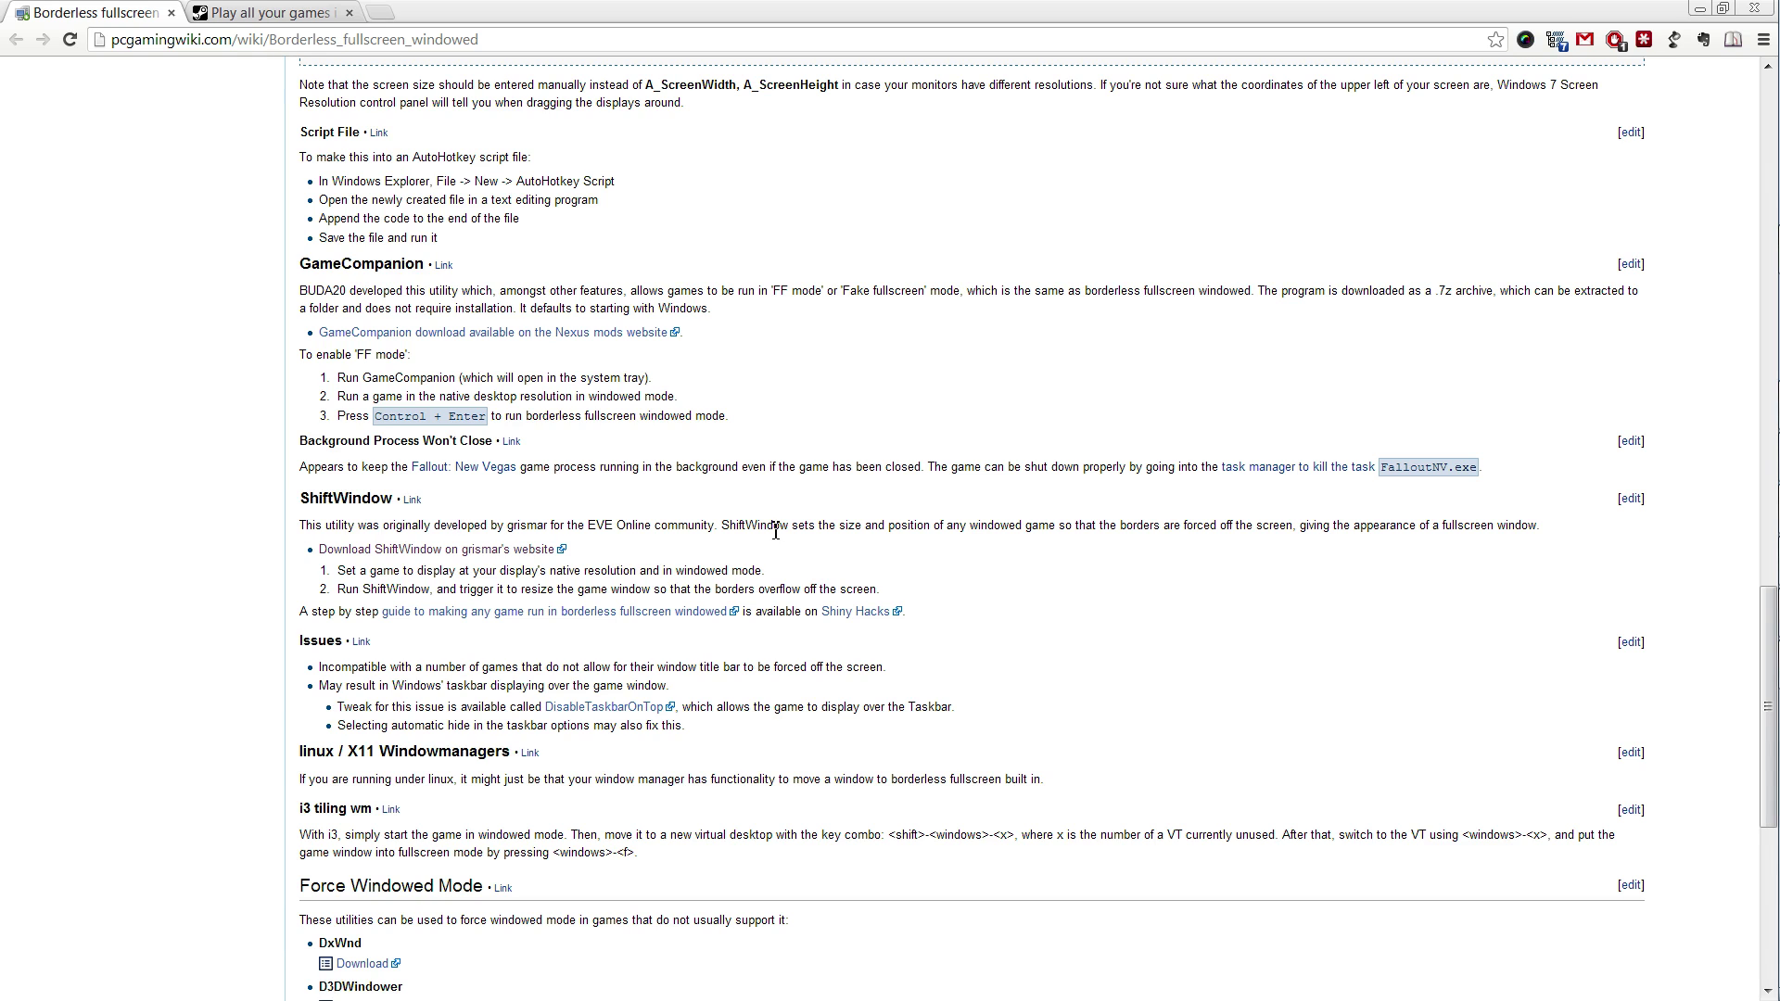
scroll(990, 439, "up", 8)
scroll(988, 438, "up", 5)
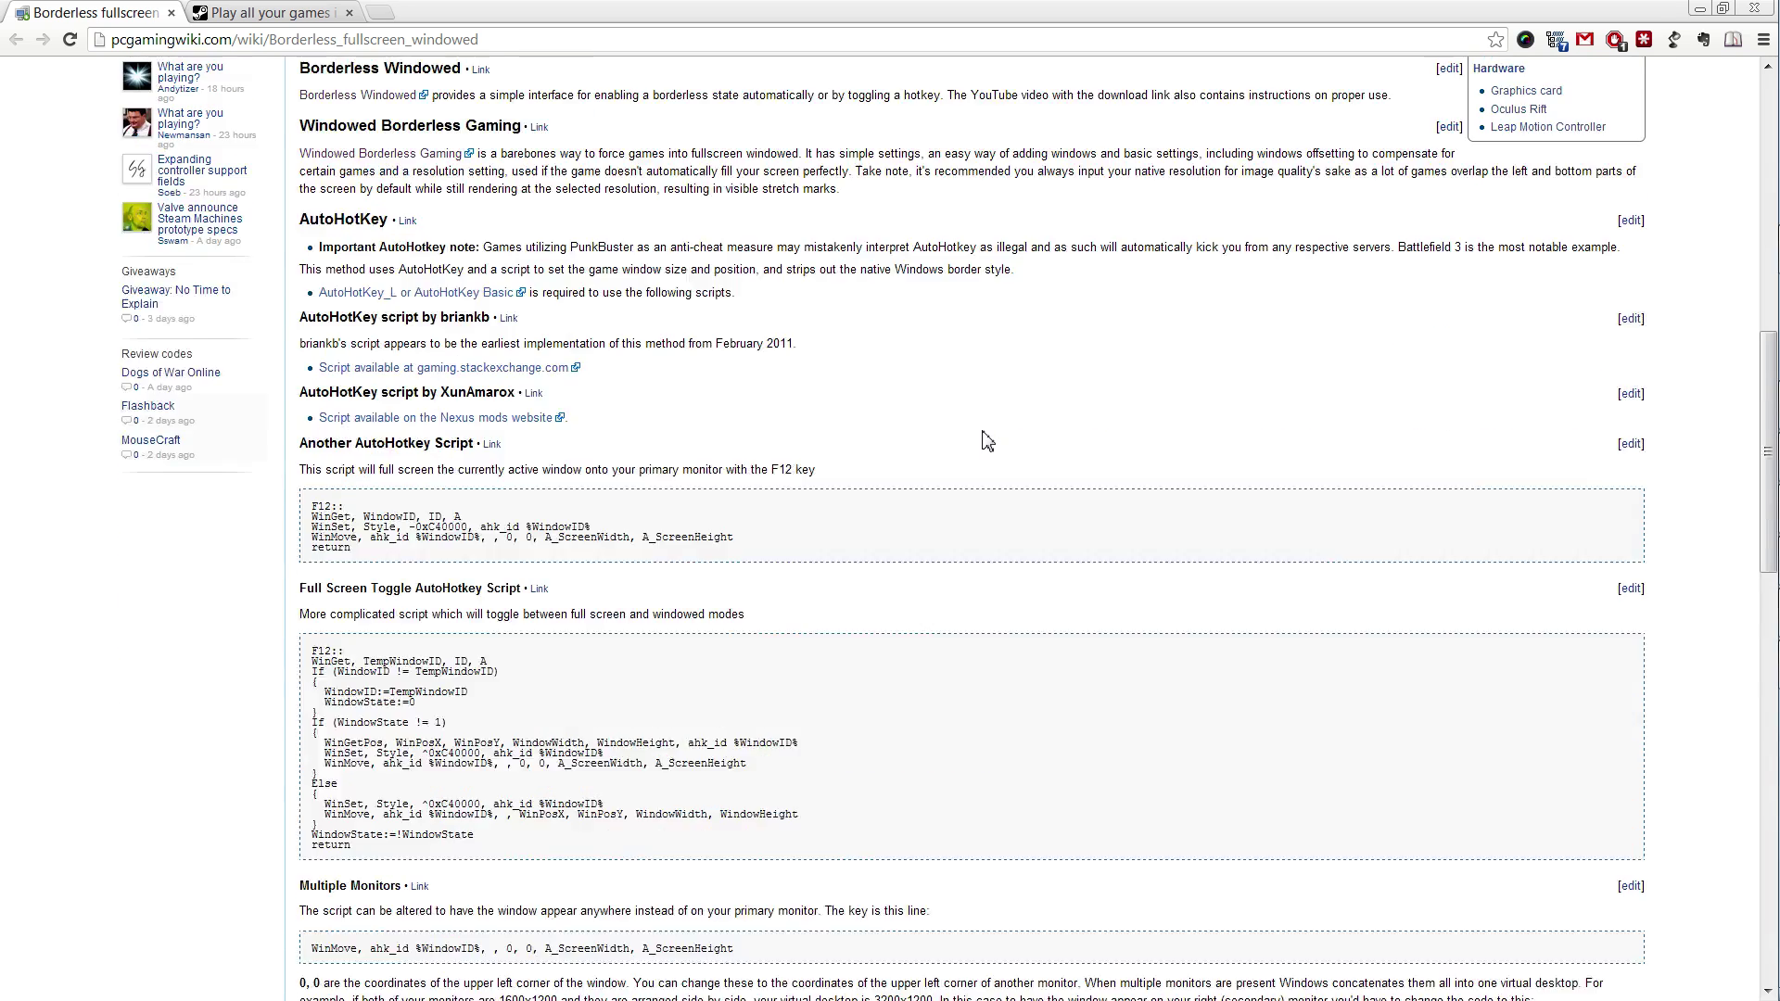
scroll(923, 307, "up", 3)
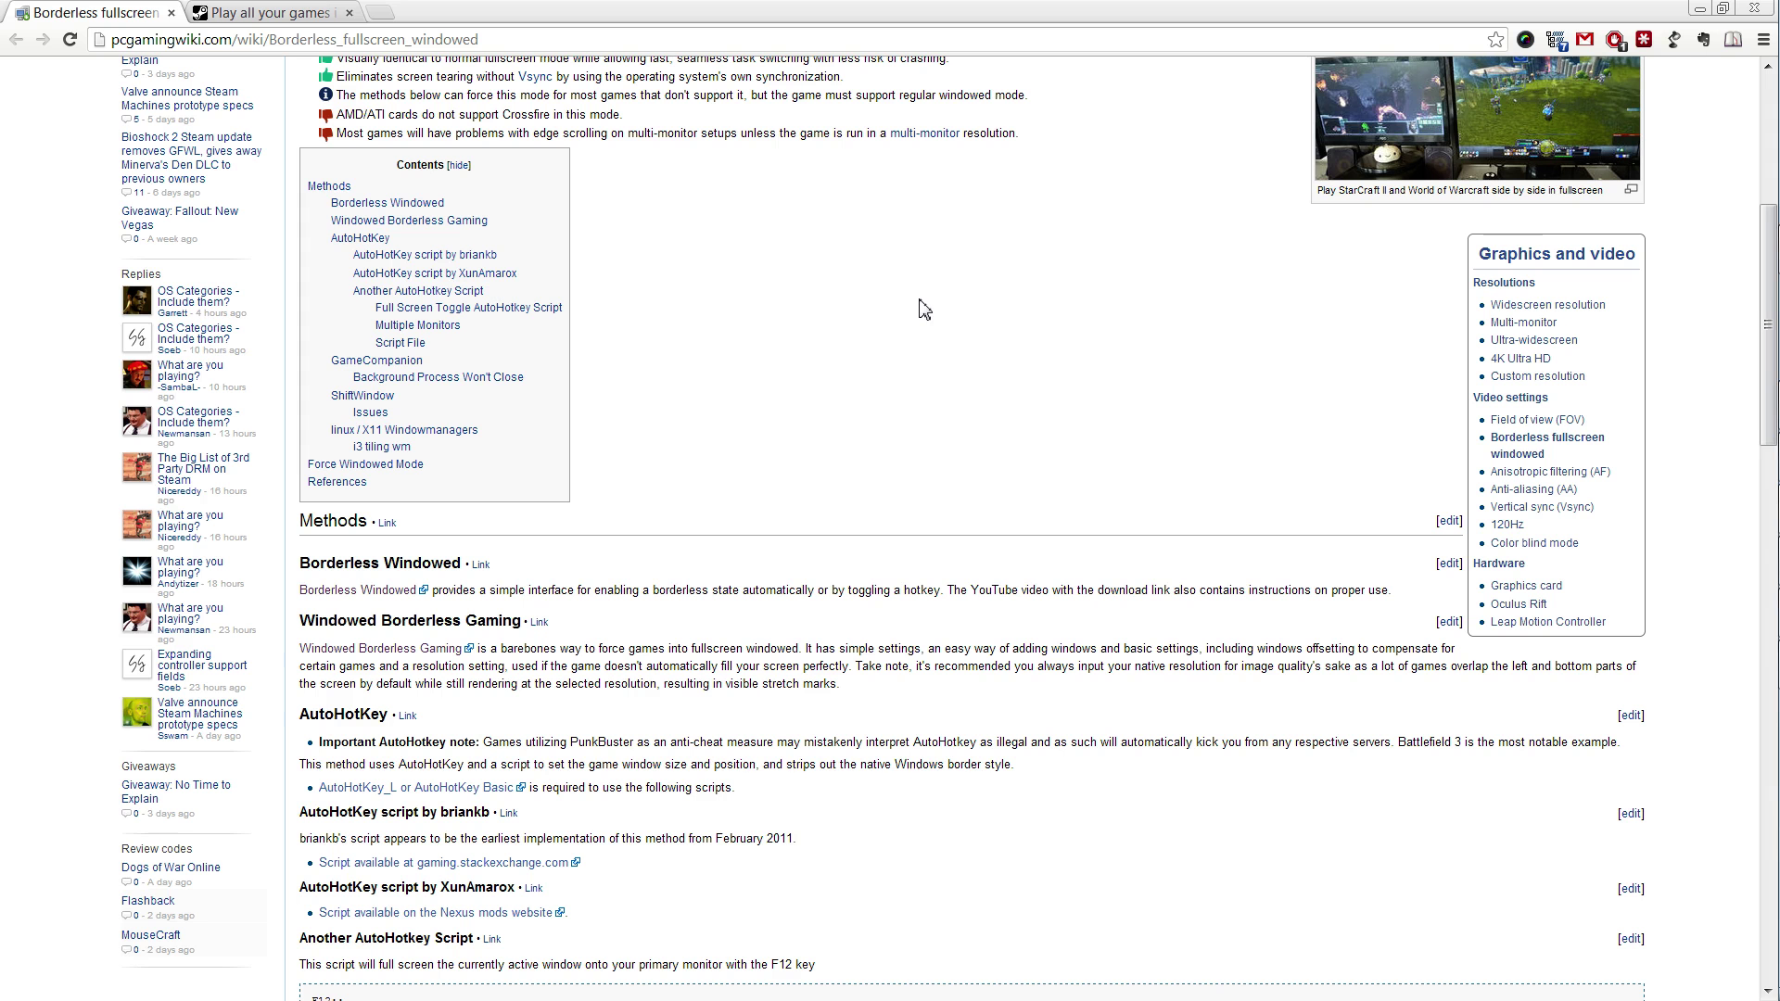
Step: Select the article URL, highlight the 'Windowed Borderless Gaming' heading, then switch to the Steam forum thread
left_click_drag(479, 39, 113, 38)
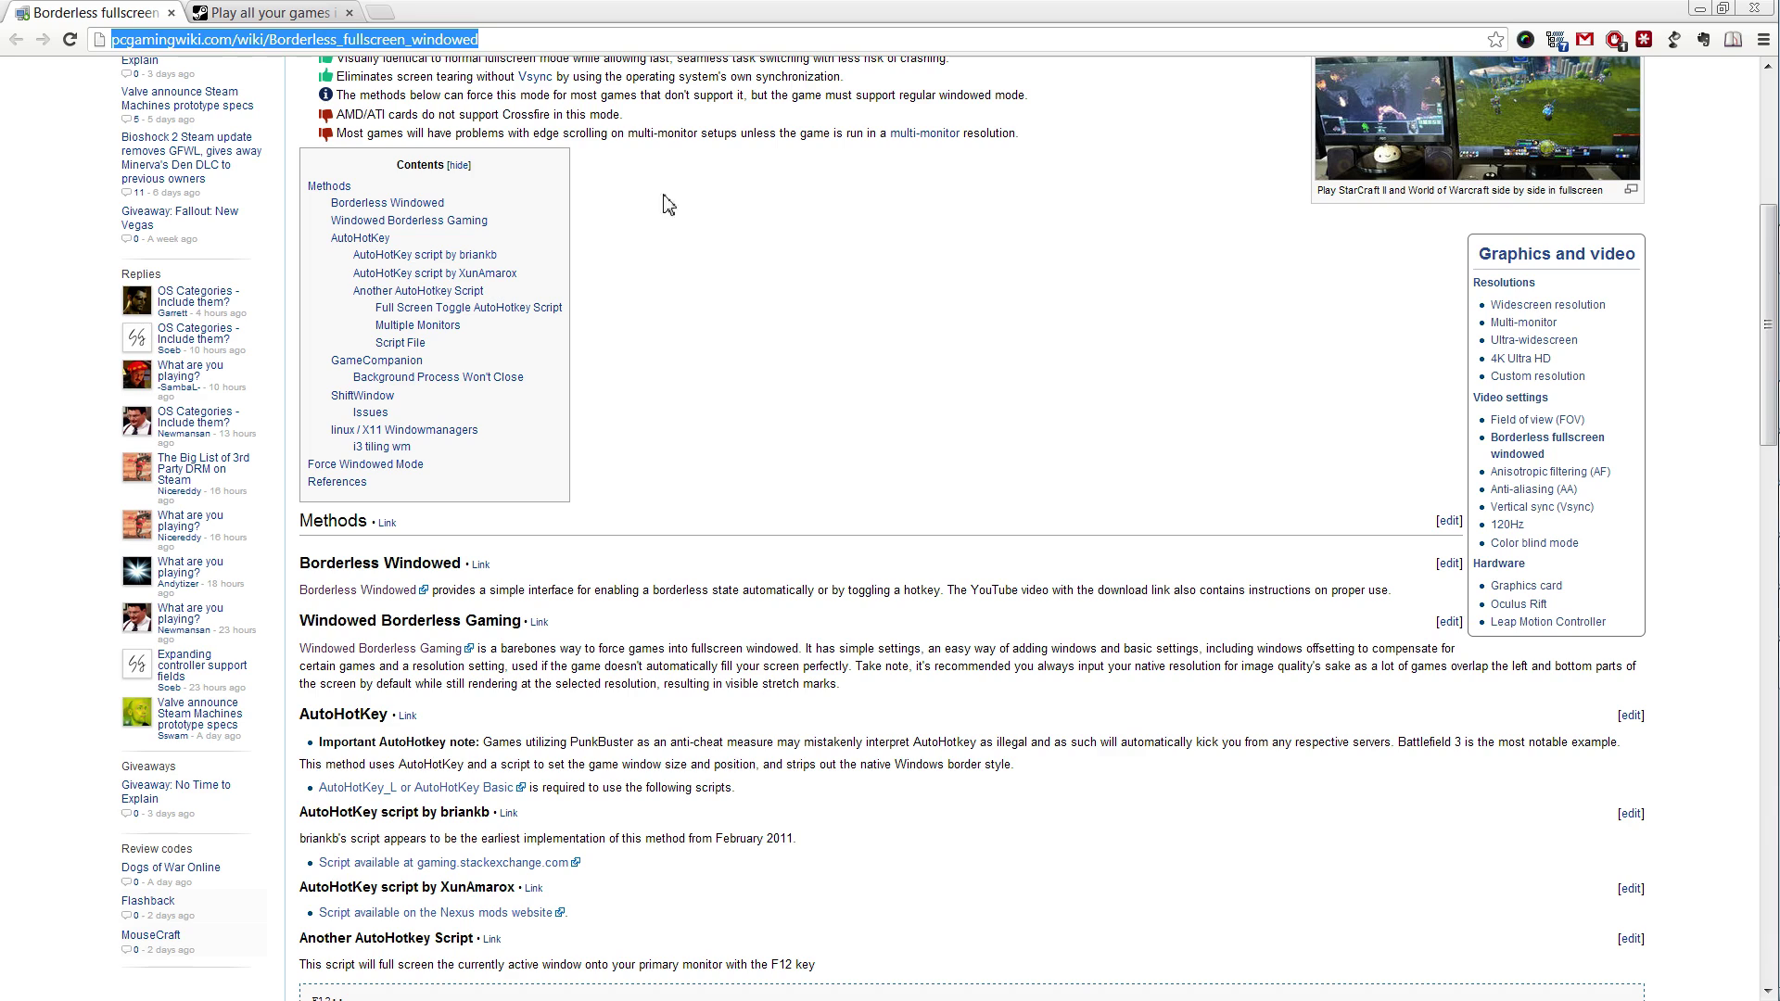
double_click(310, 622)
left_click_drag(418, 626, 607, 624)
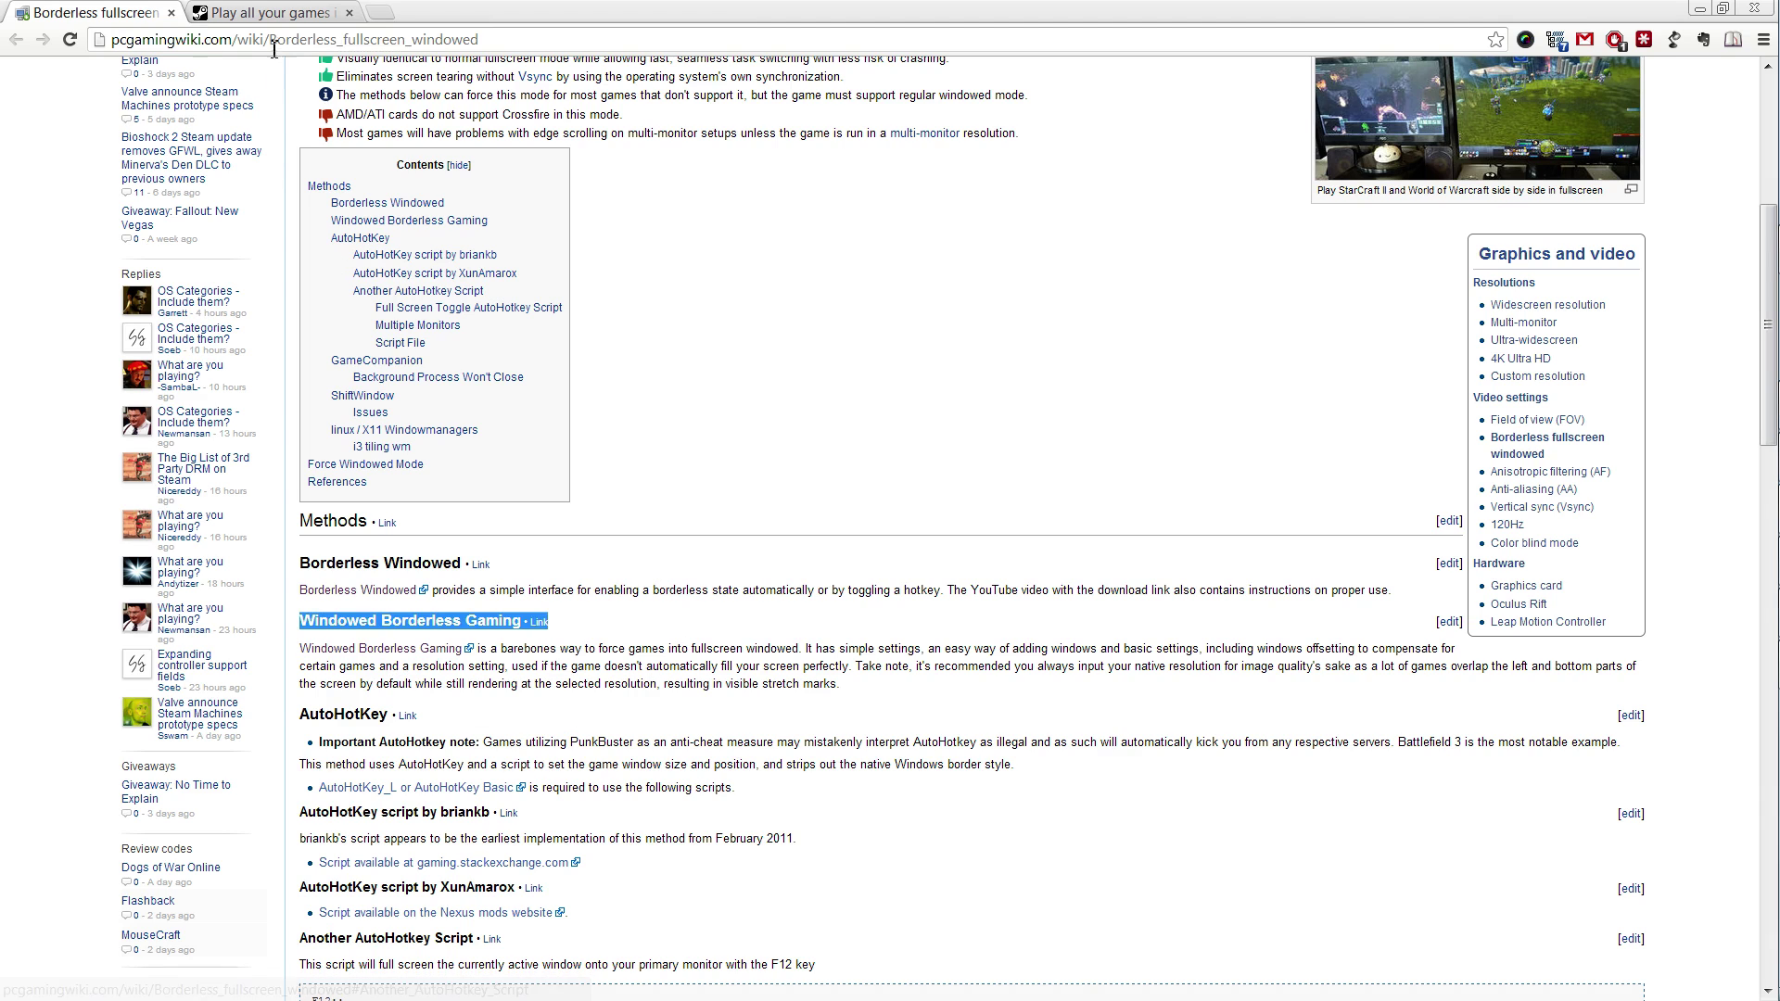
left_click(269, 21)
scroll(1232, 428, "up", 3)
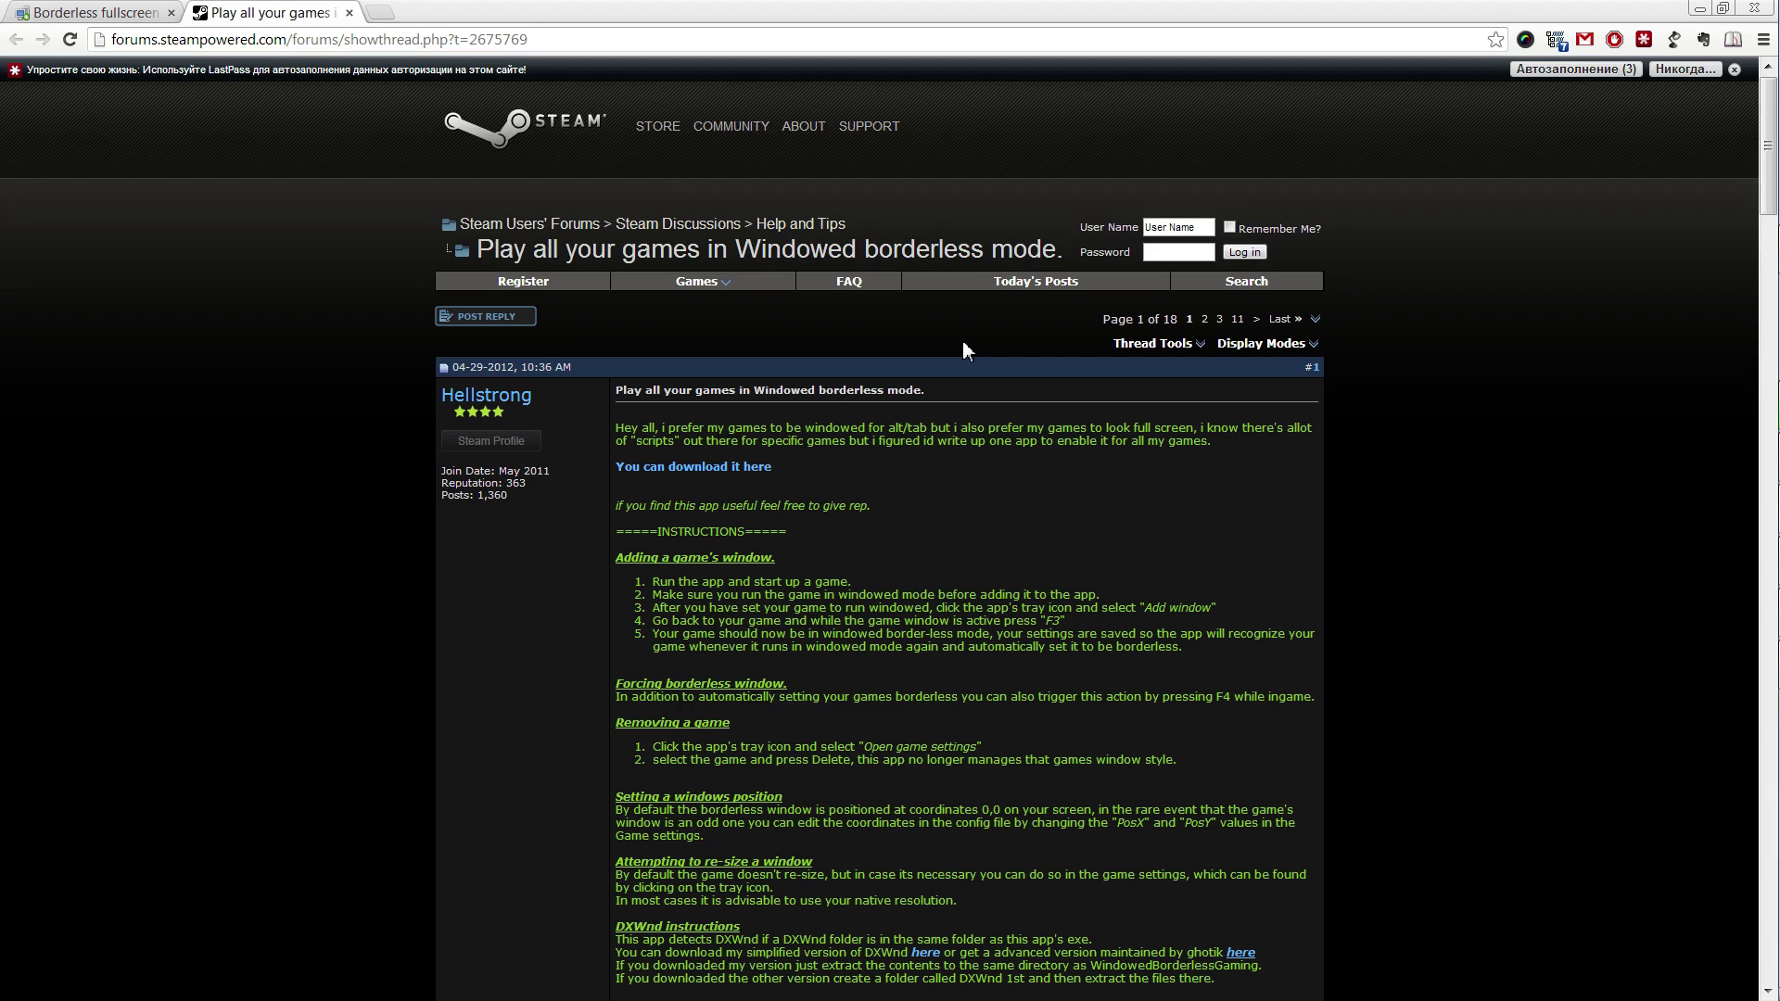
Step: Reveal the hidden tray icons and try the F3 add-window shortcut
mouse_move(1728, 927)
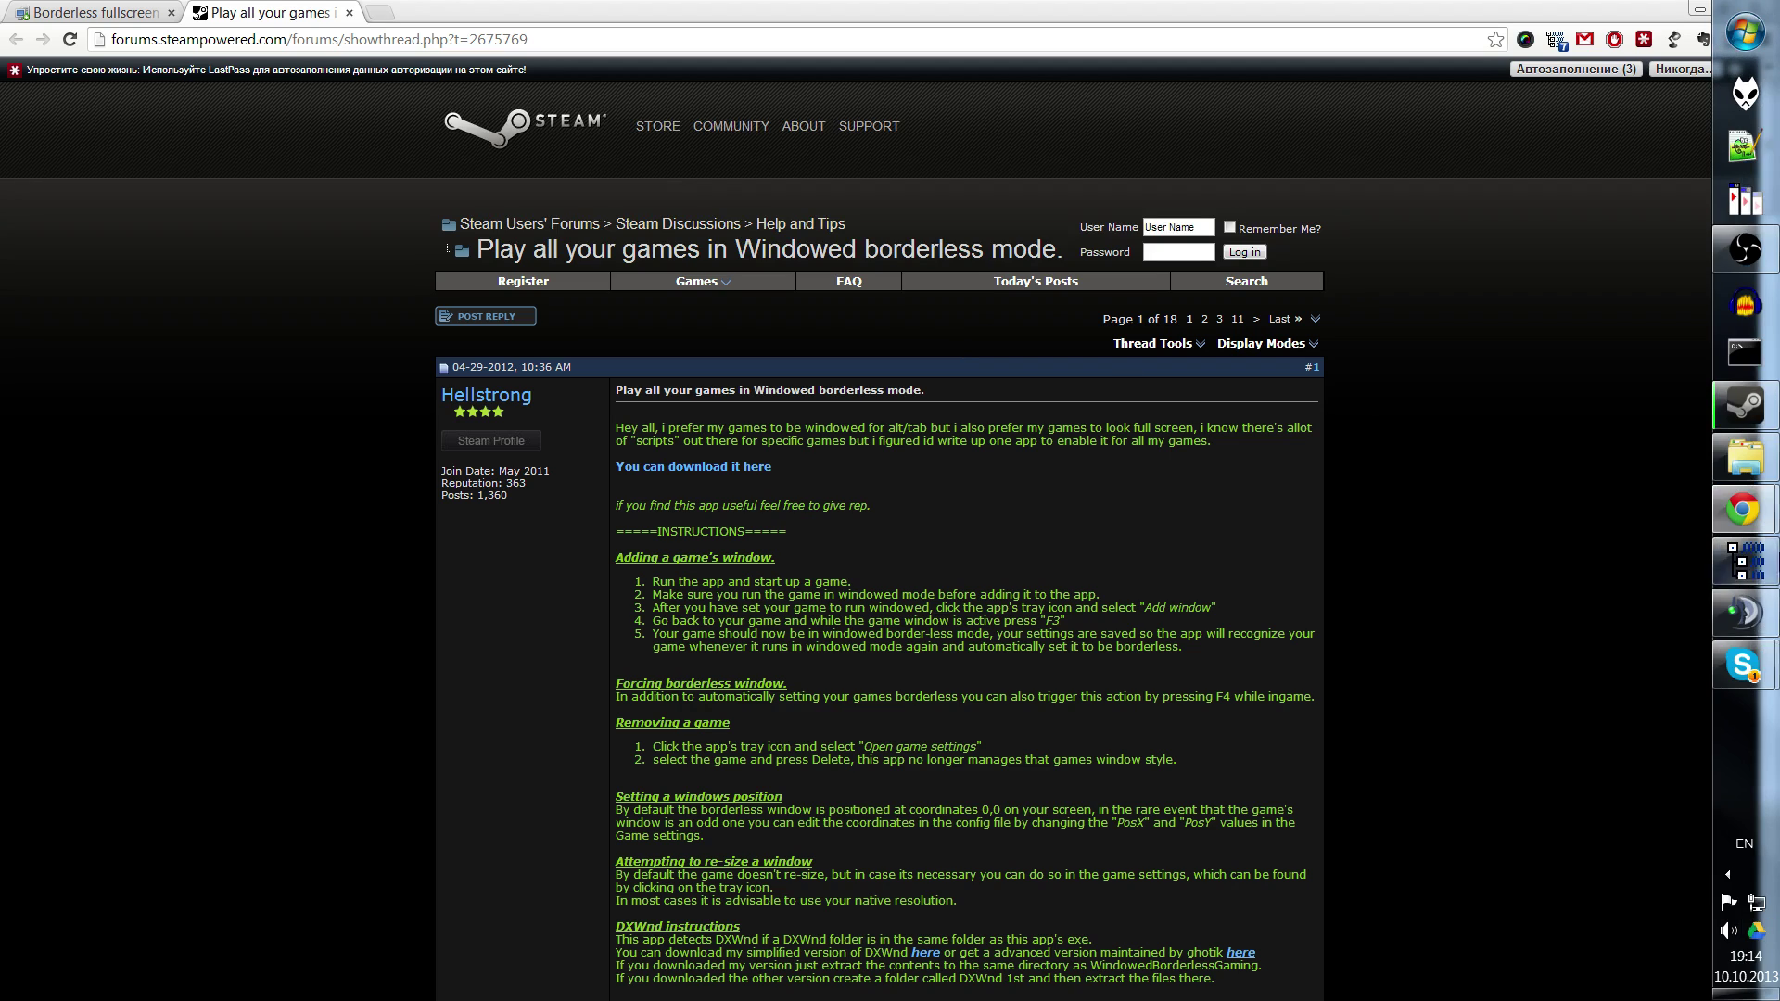
left_click(1728, 877)
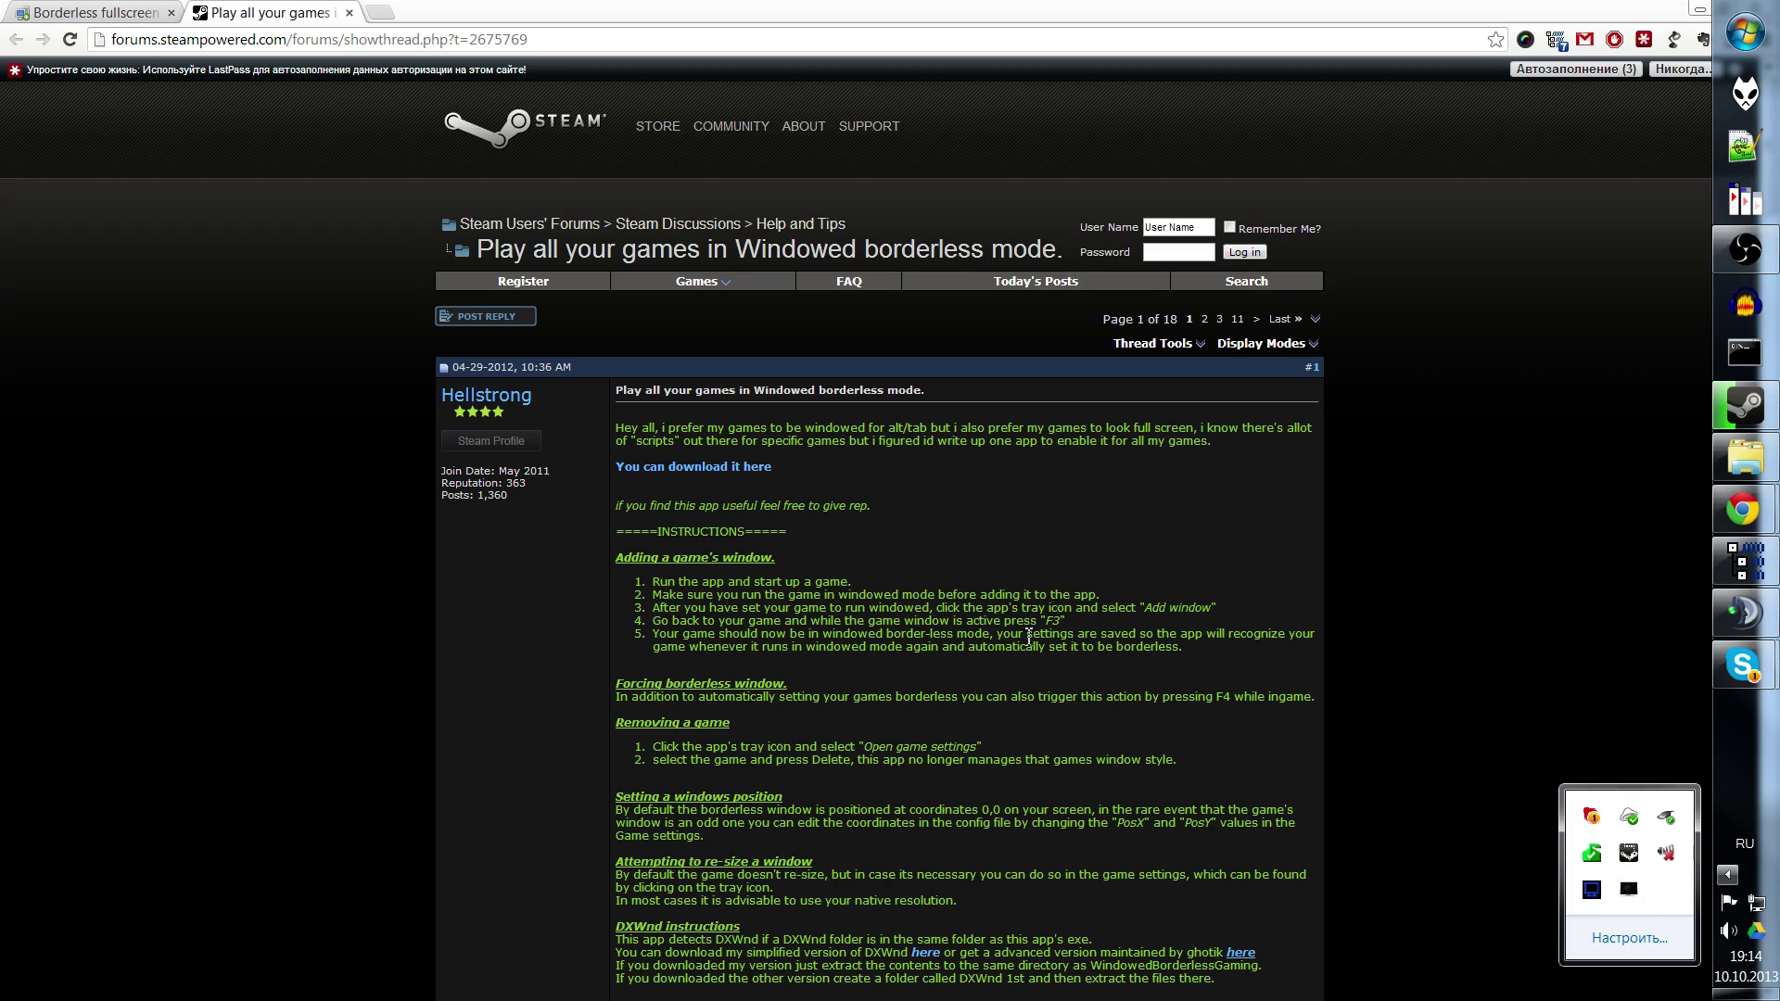
left_click(1303, 577)
key("F3")
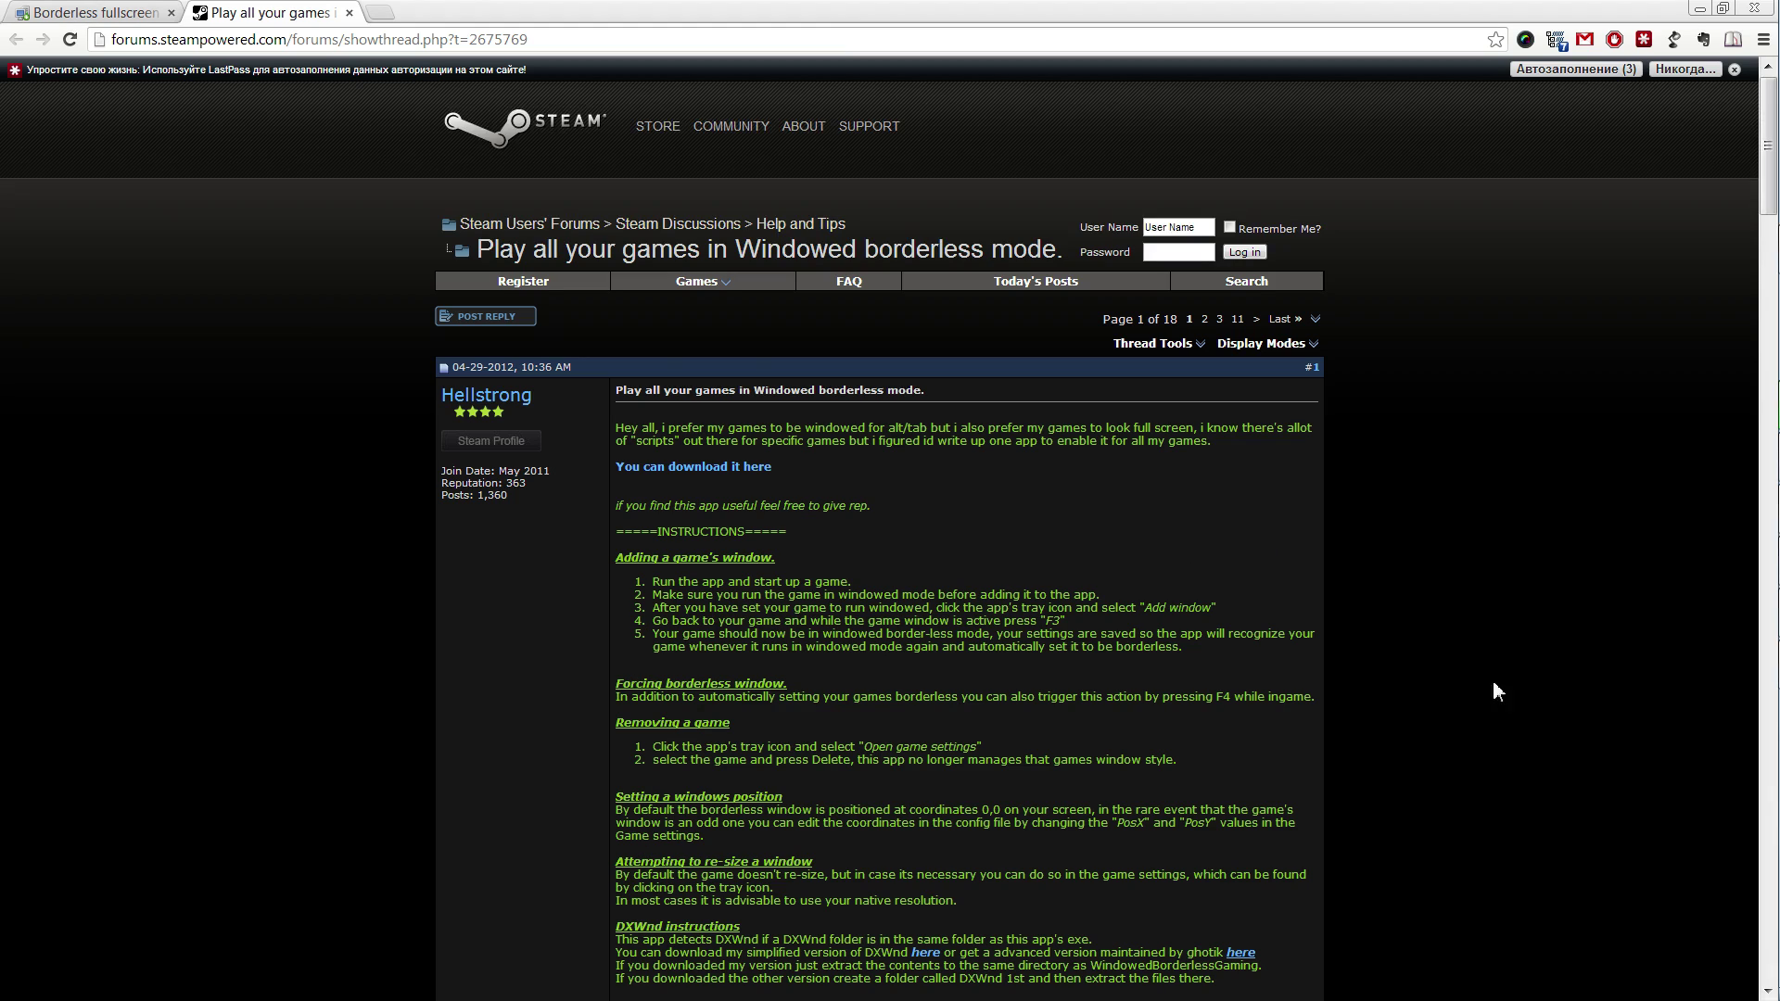
Step: Choose Add window from the Windowed Borderless Gaming tray icon's menu
mouse_move(1734, 895)
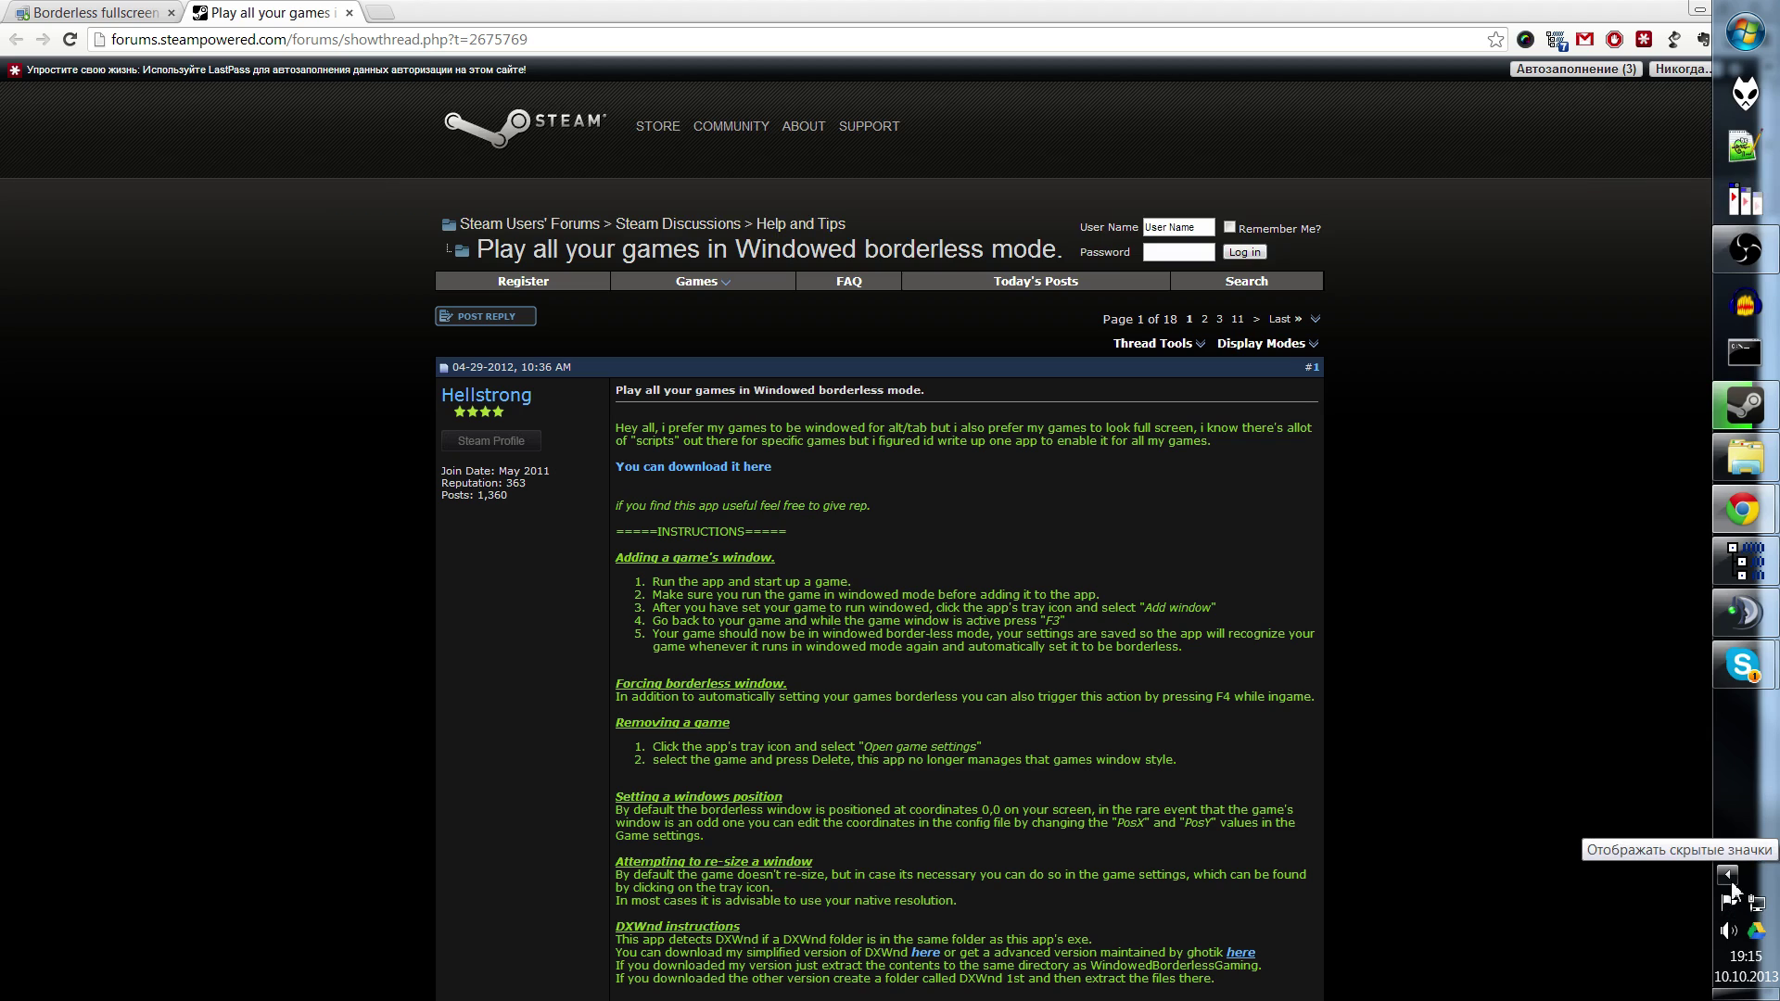
left_click(1729, 877)
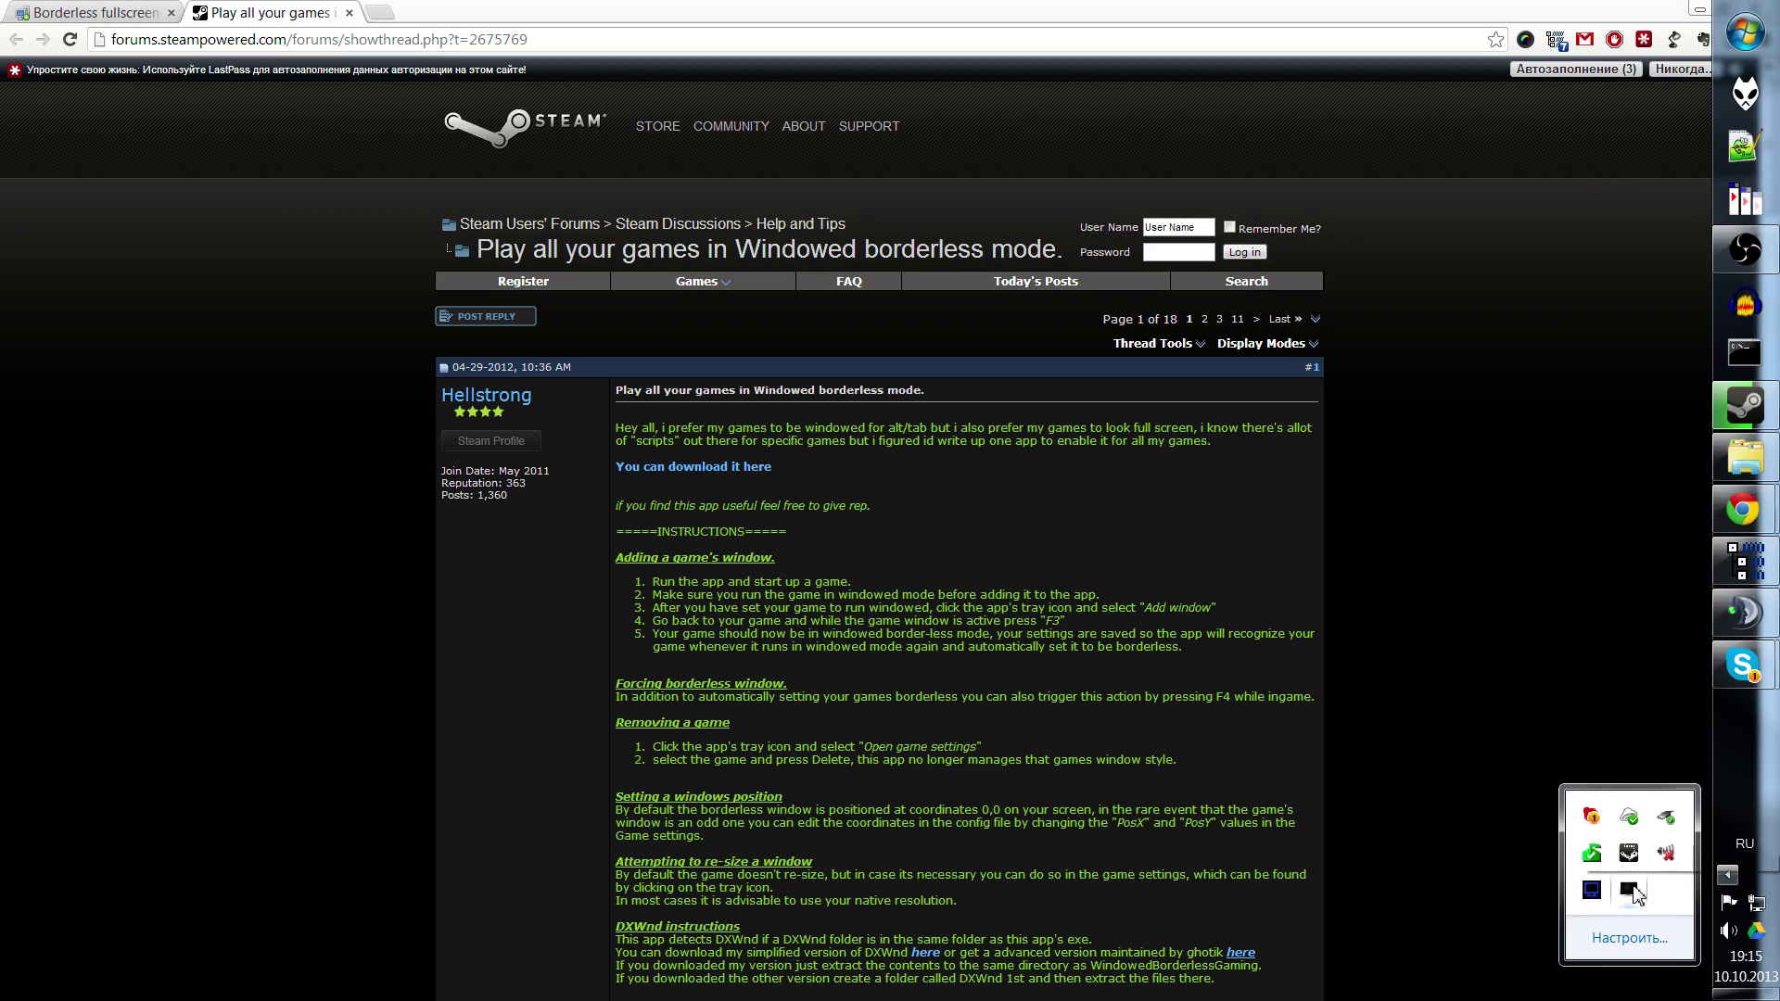
left_click(1630, 891)
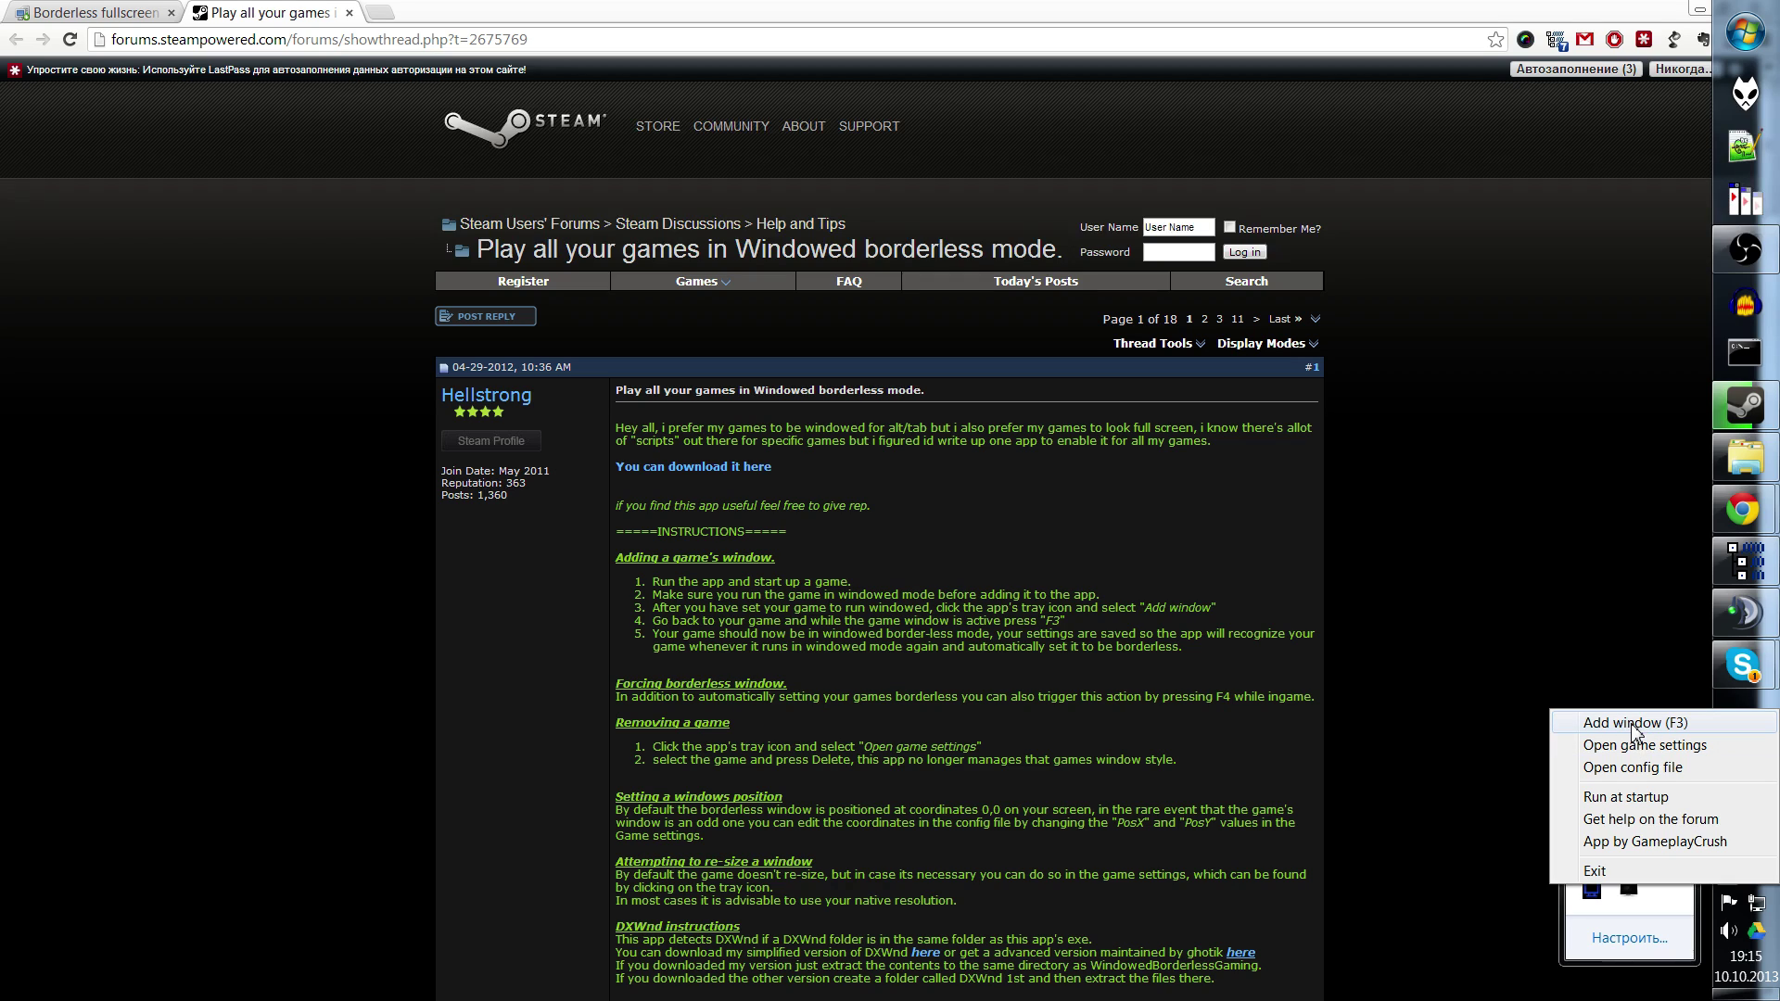
left_click(303, 477)
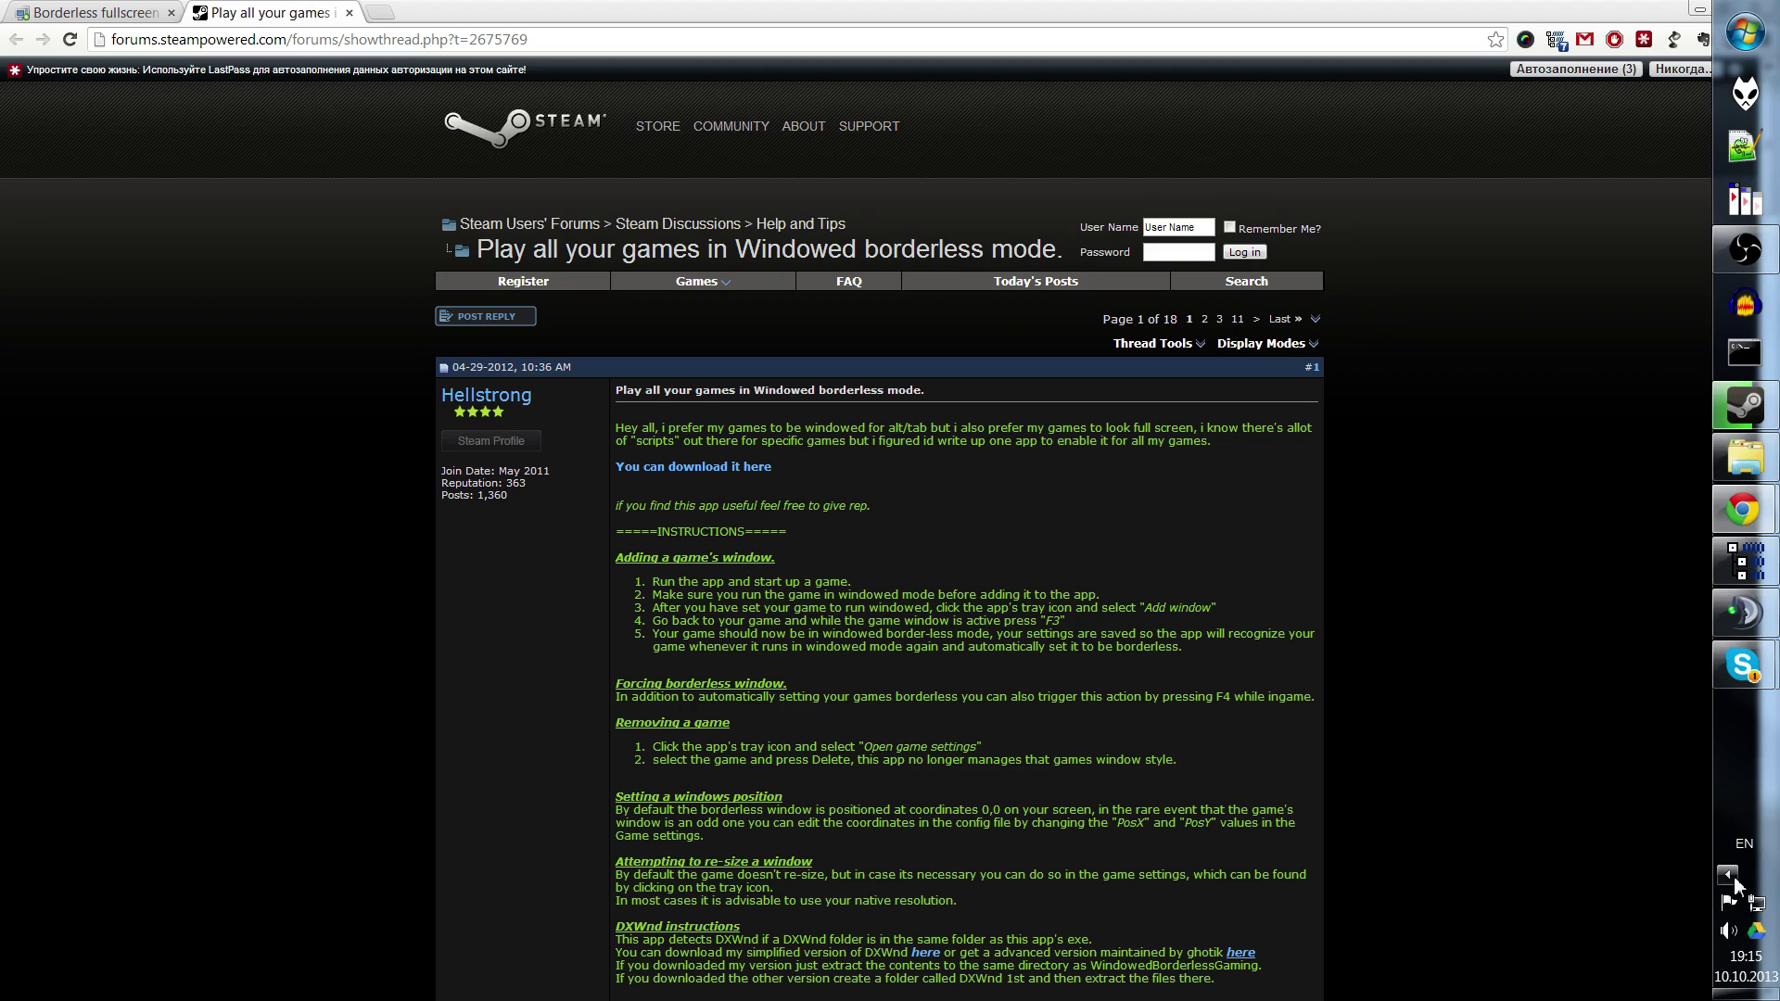
left_click(1727, 874)
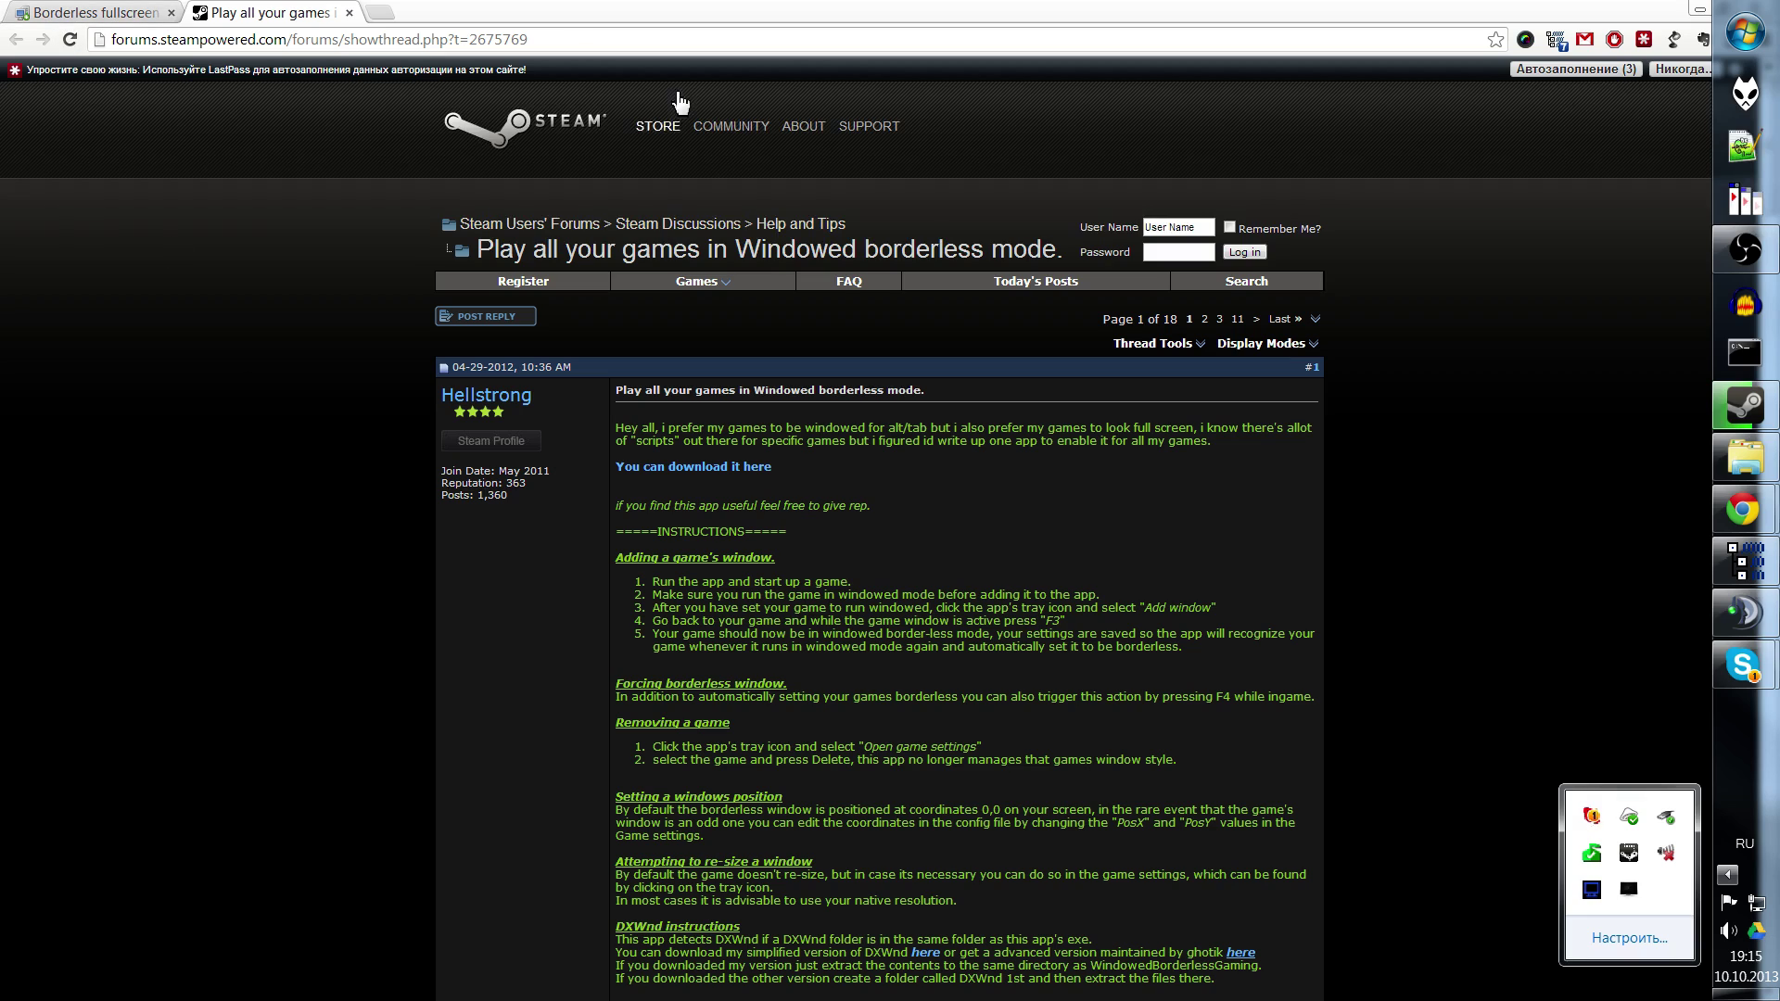
left_click(281, 814)
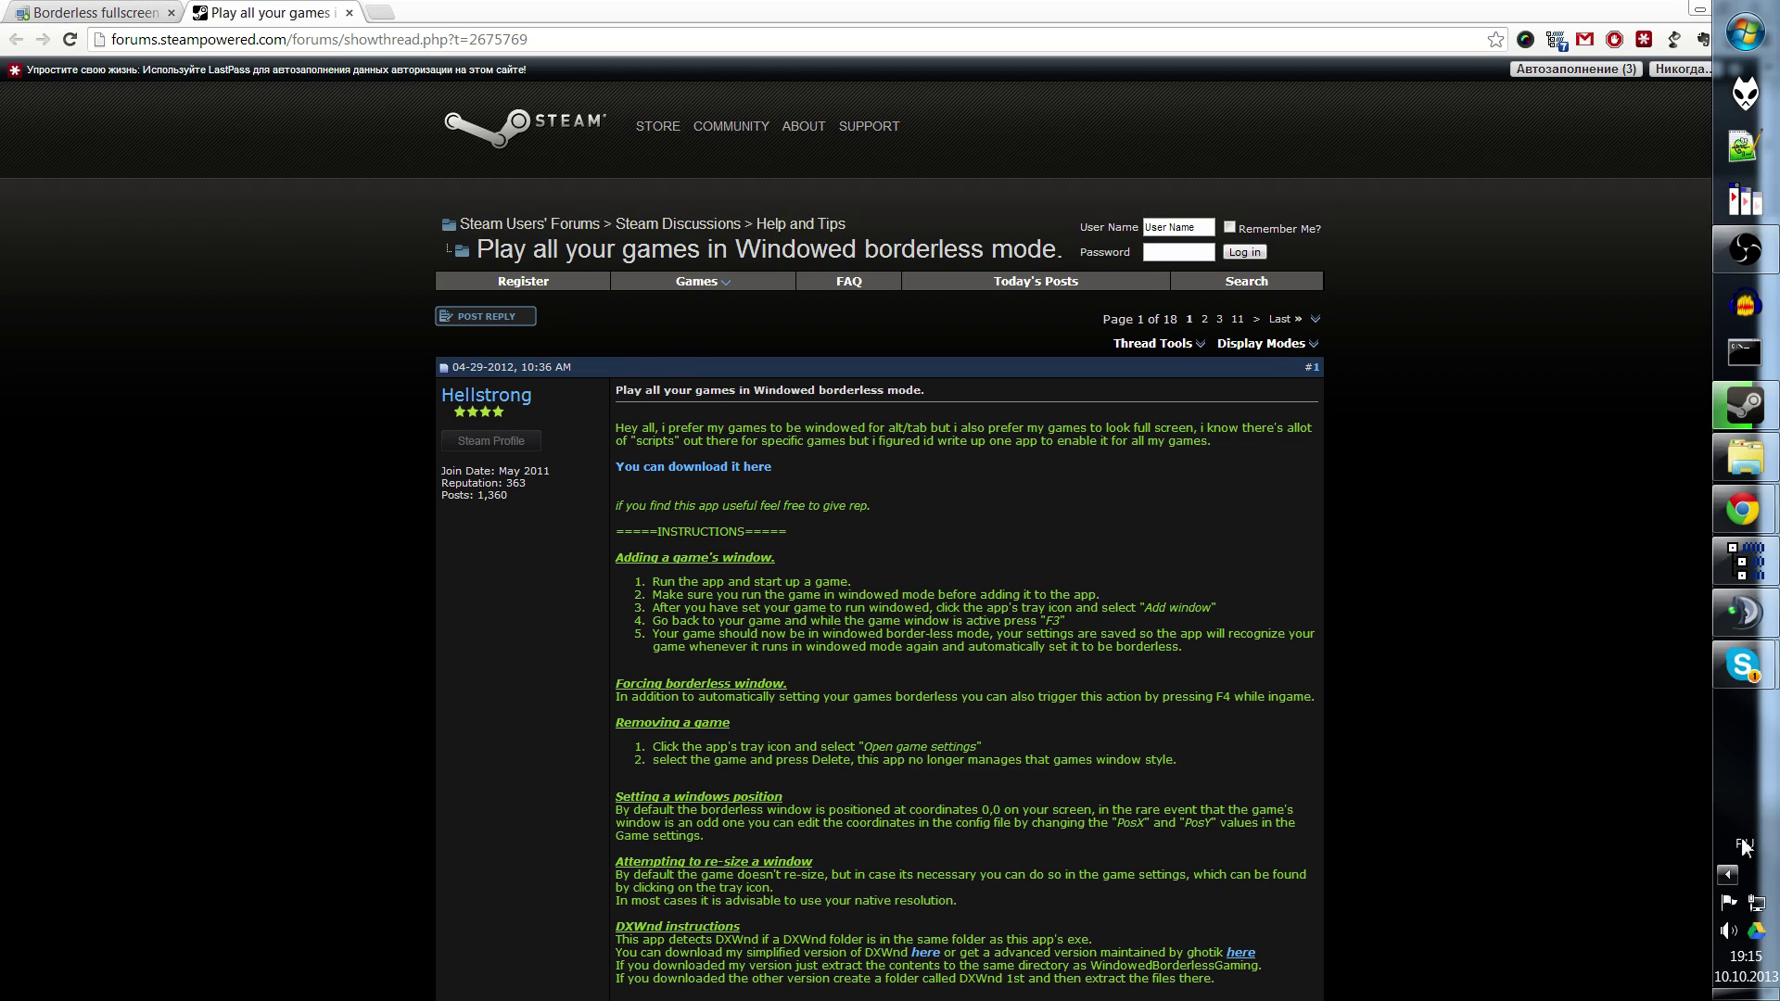
left_click(1729, 875)
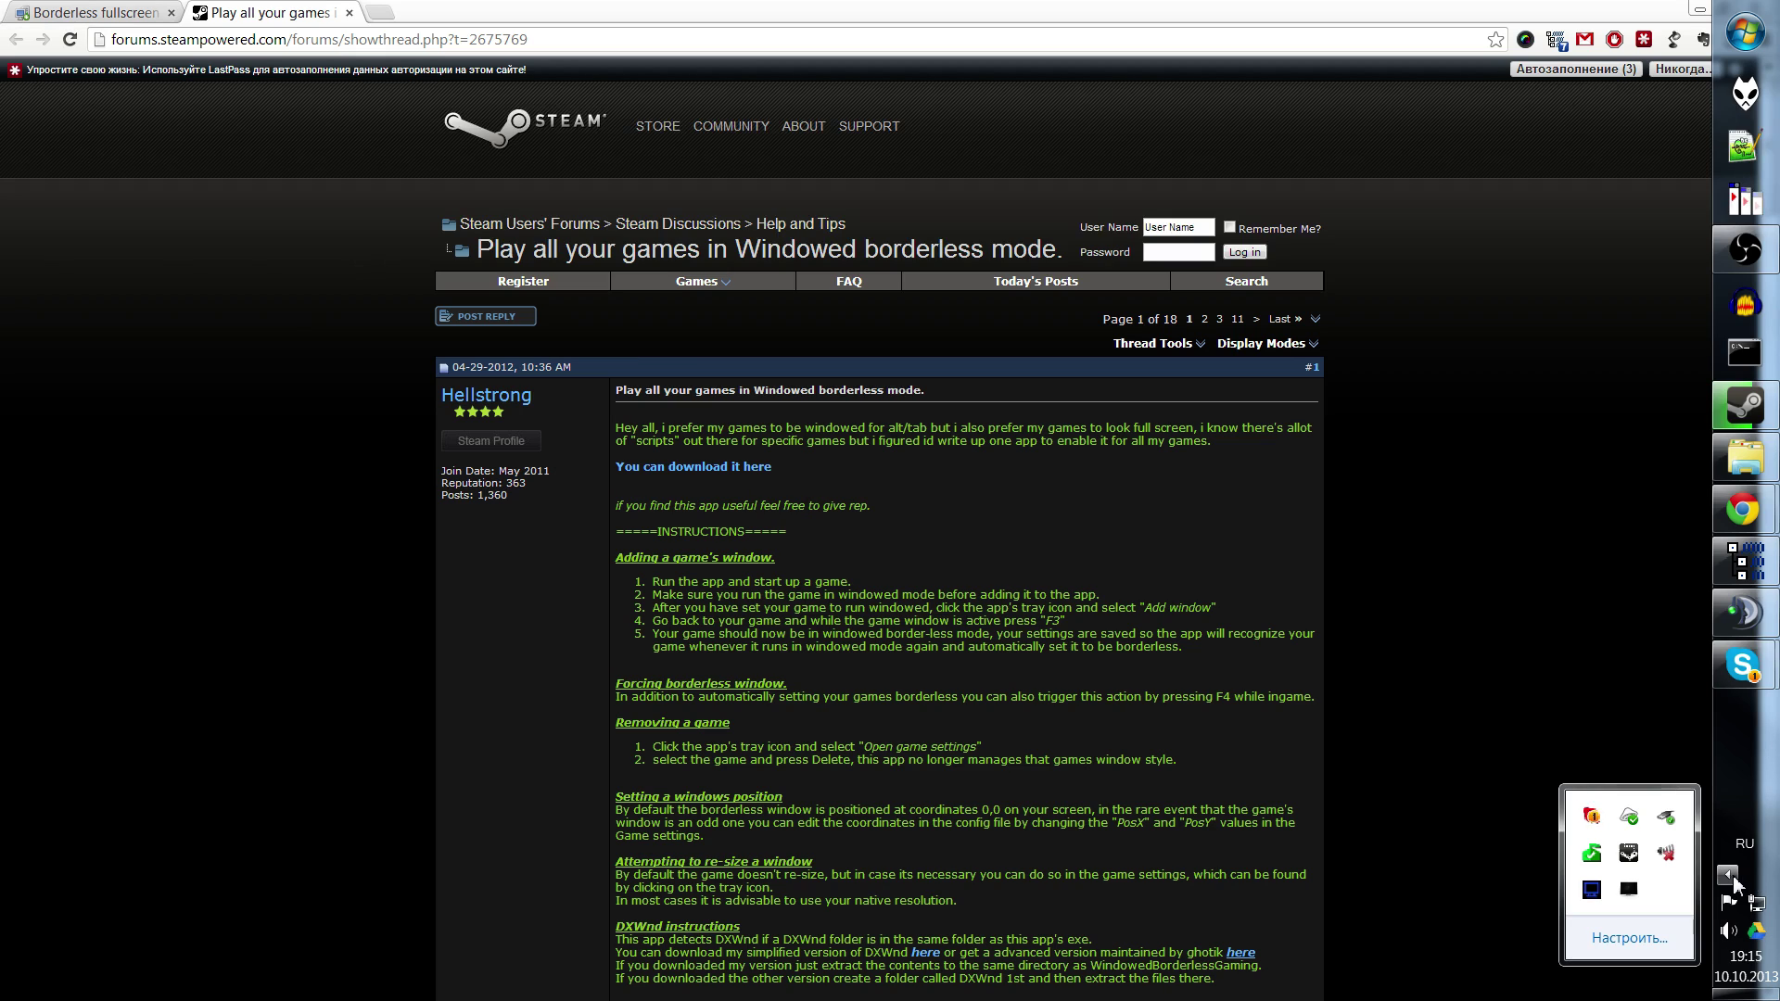
right_click(1629, 890)
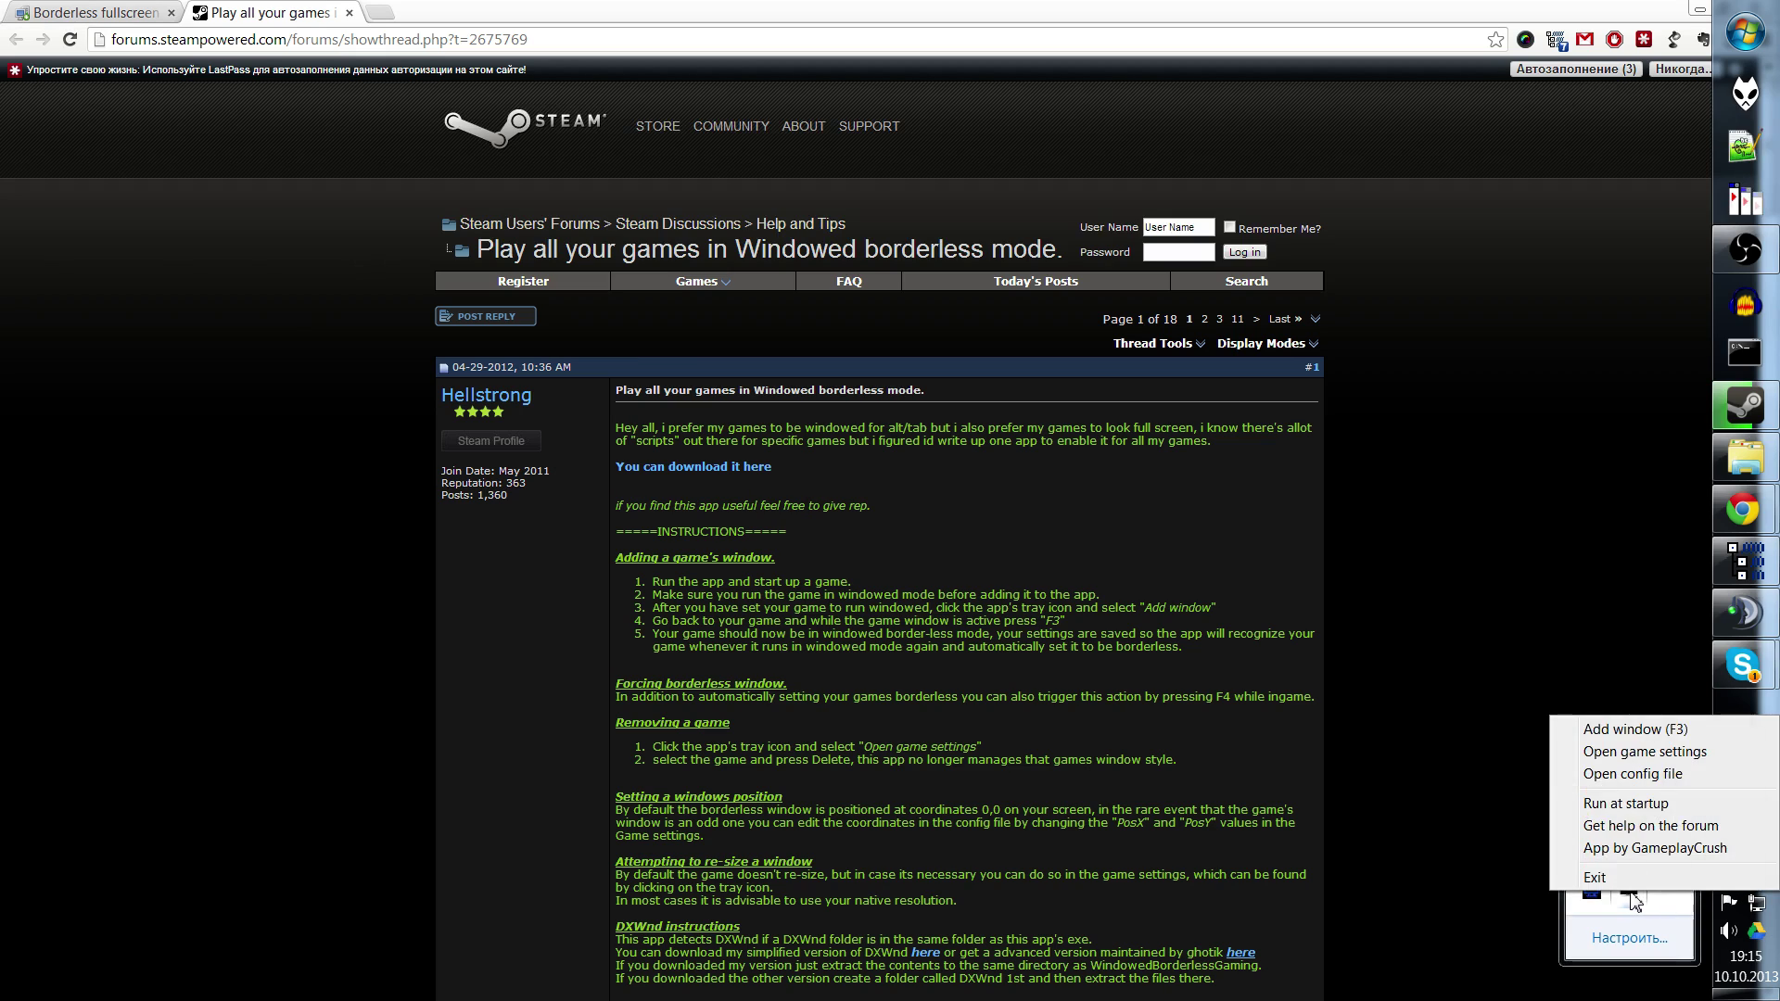
left_click(1641, 752)
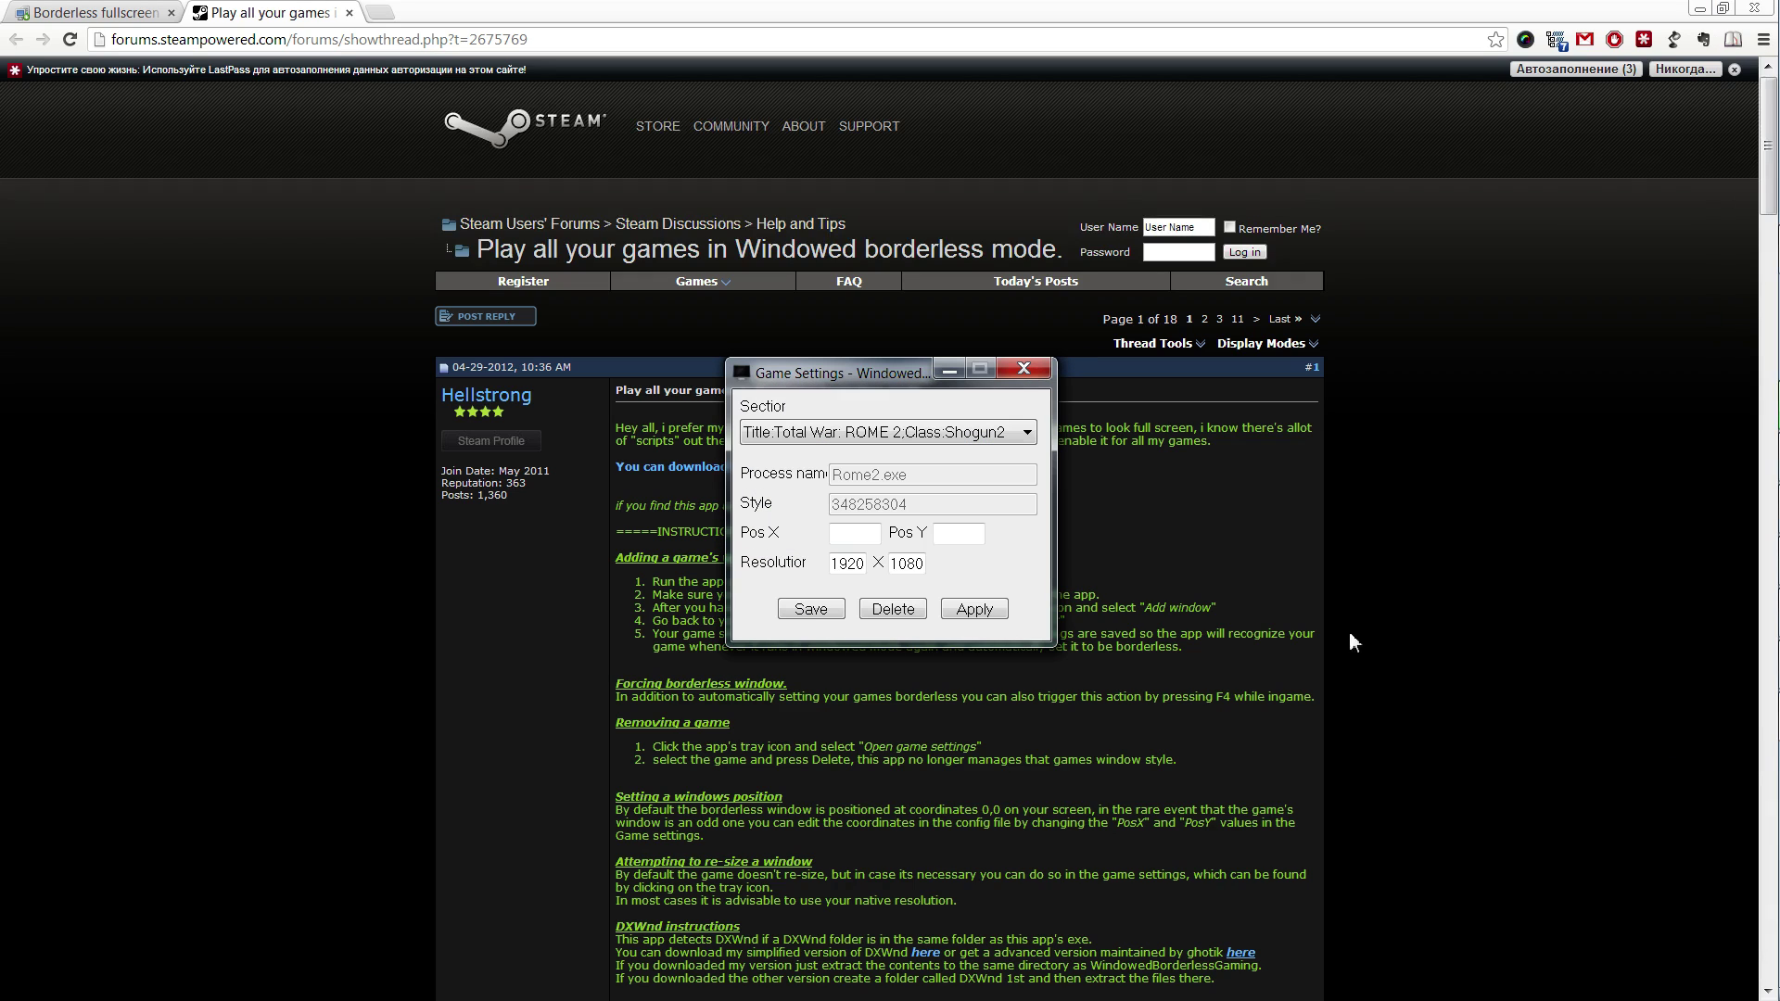
double_click(840, 565)
left_click_drag(892, 562, 945, 561)
left_click(1038, 364)
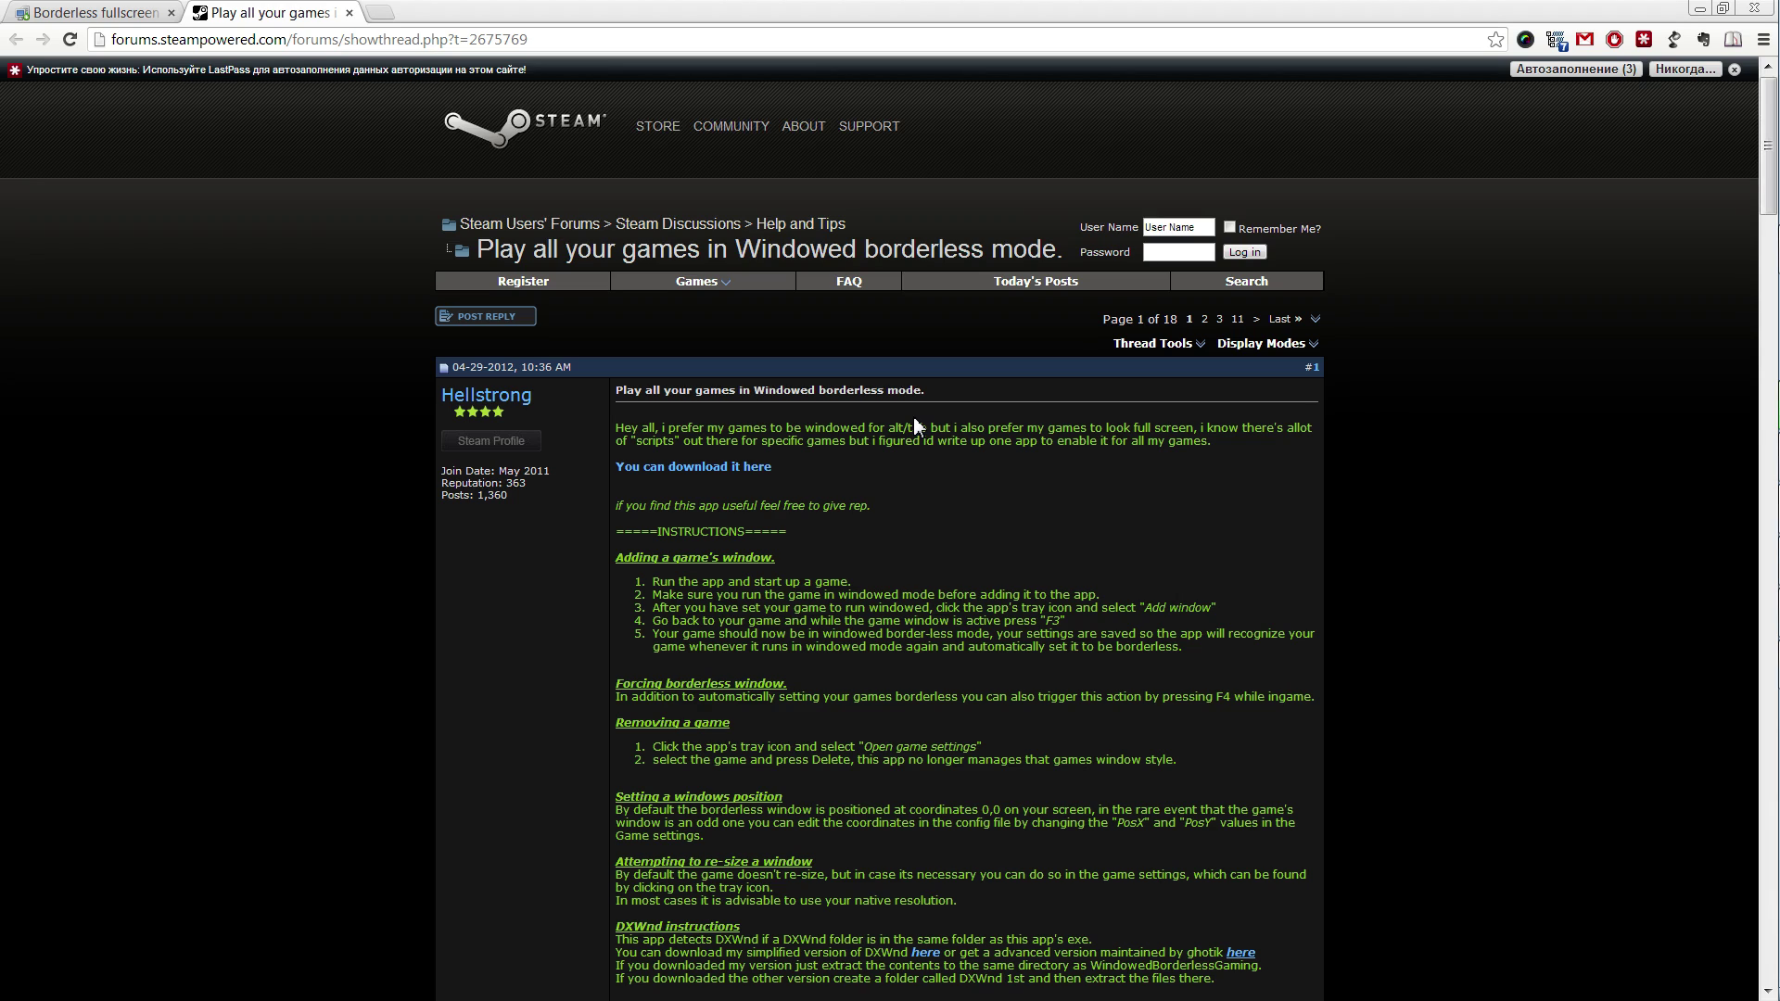
Step: Focus the Chrome window and apply the Windowed Borderless Gaming hotkey to make it borderless
mouse_move(1772, 917)
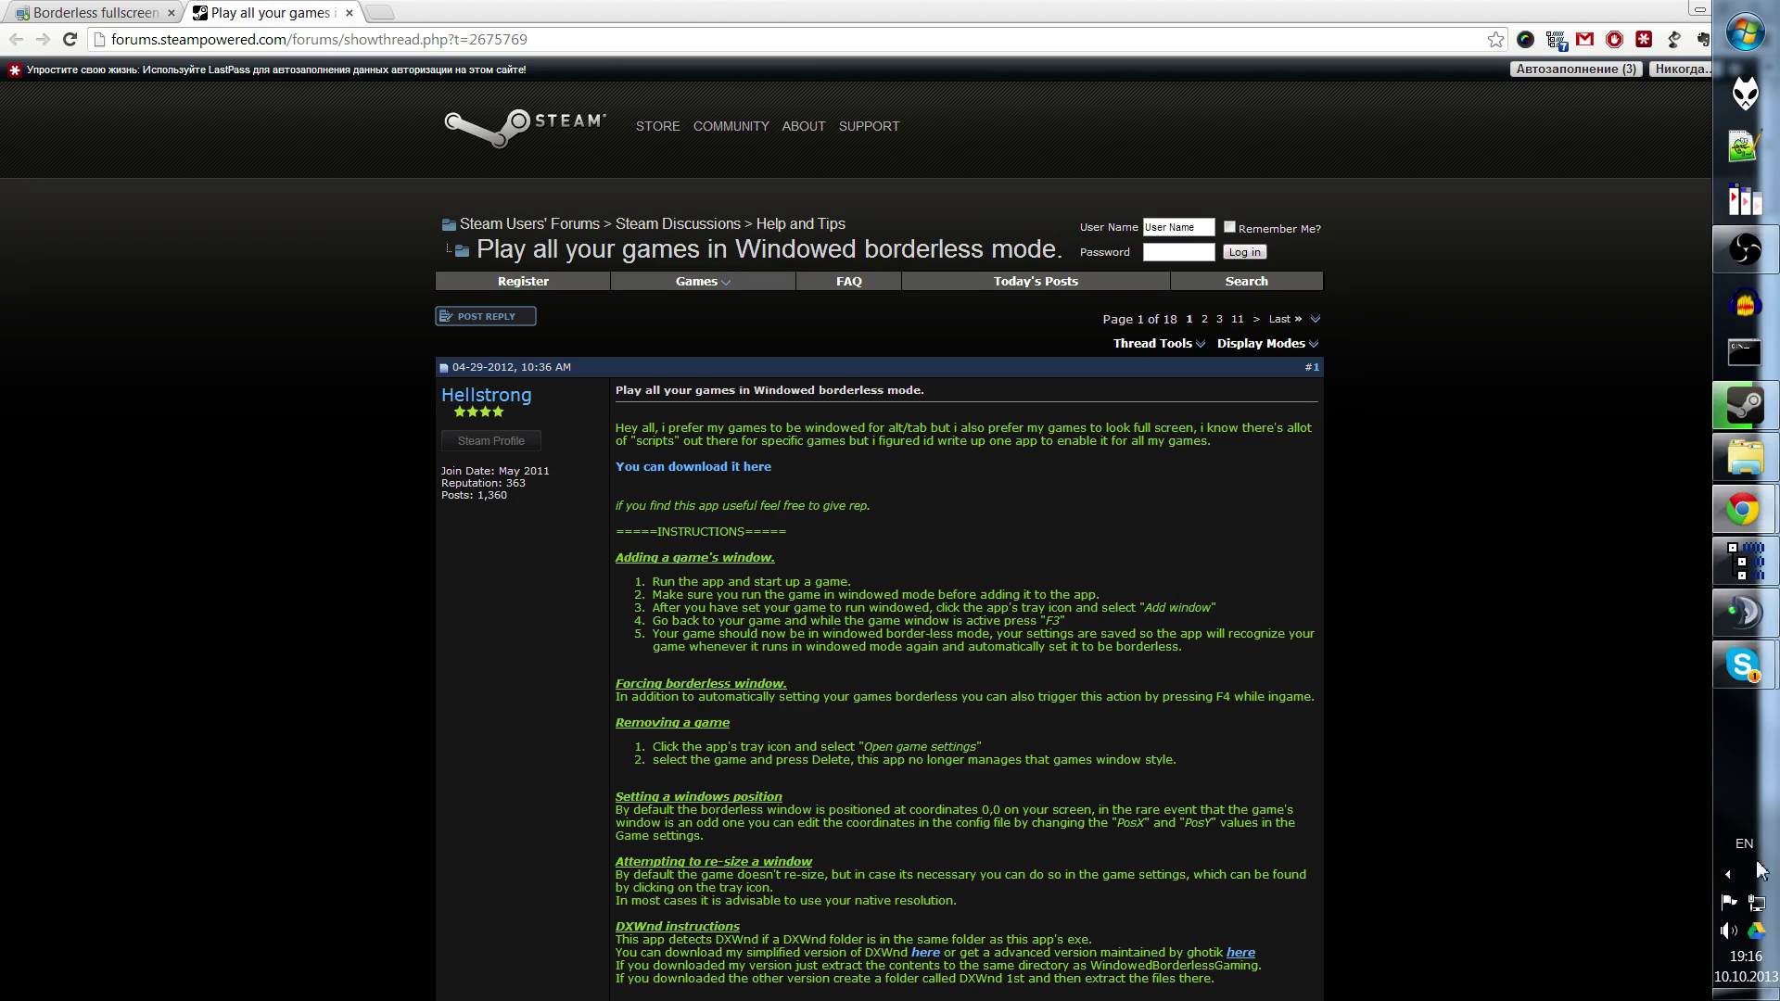
left_click(1727, 875)
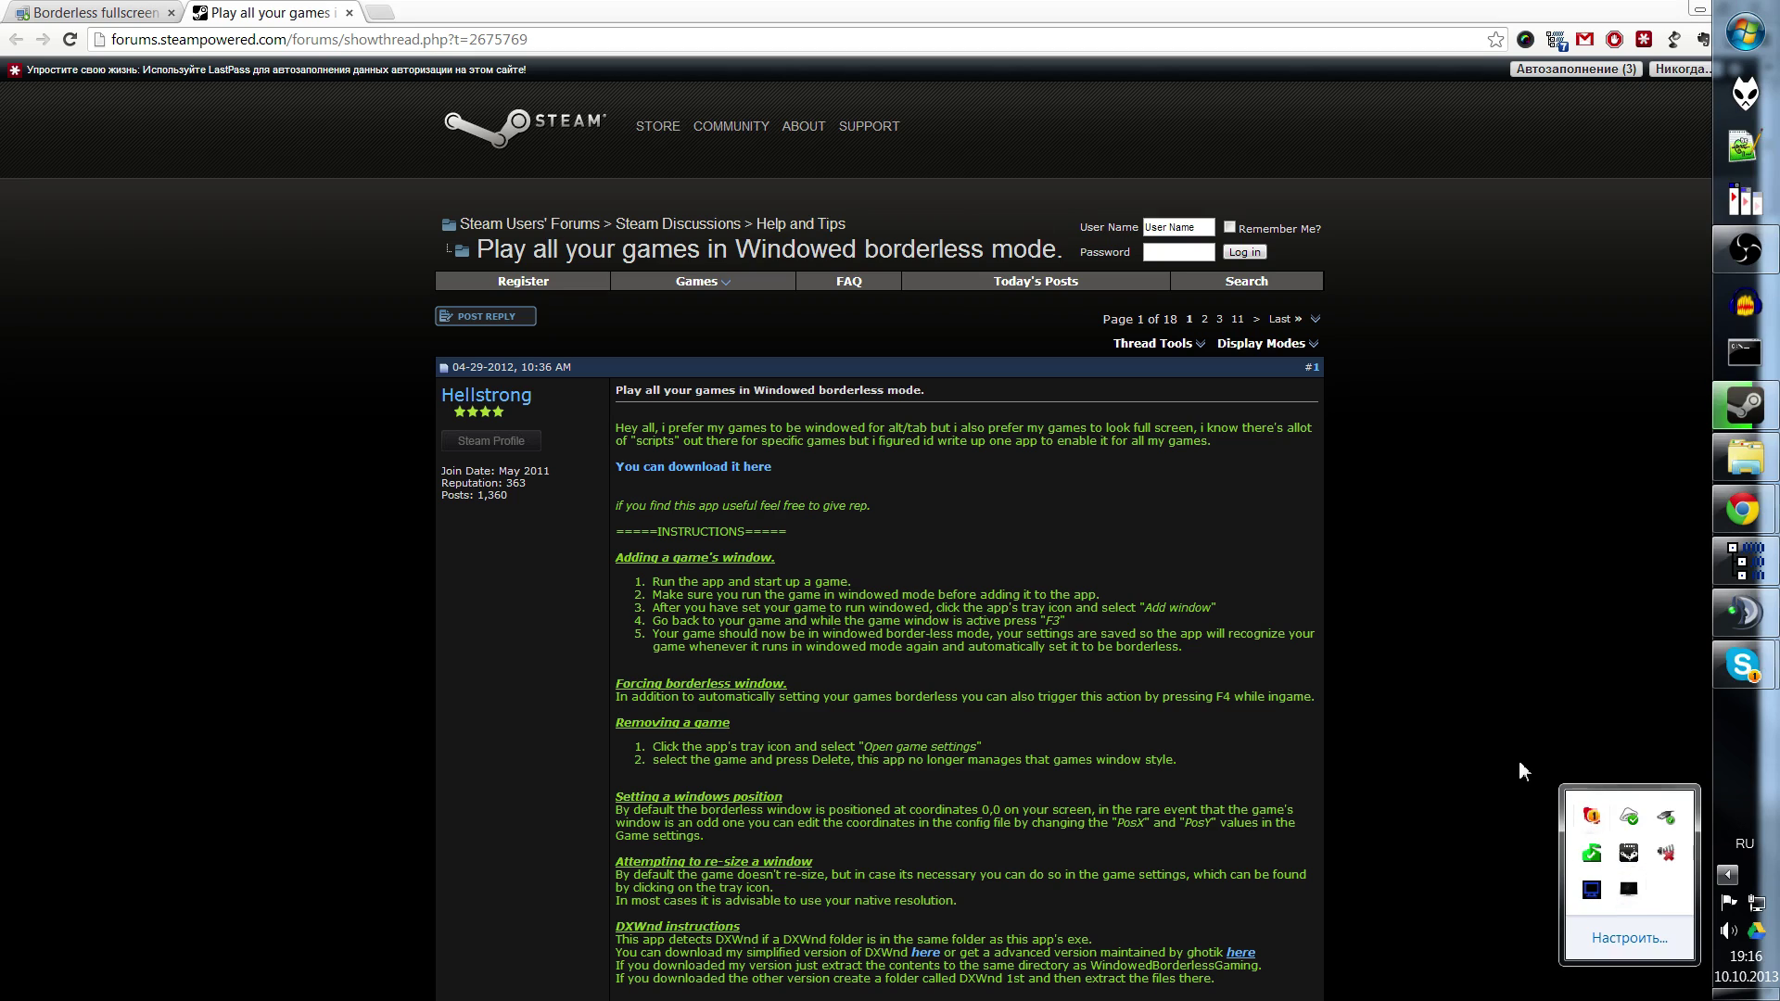
left_click(1457, 591)
key("F3")
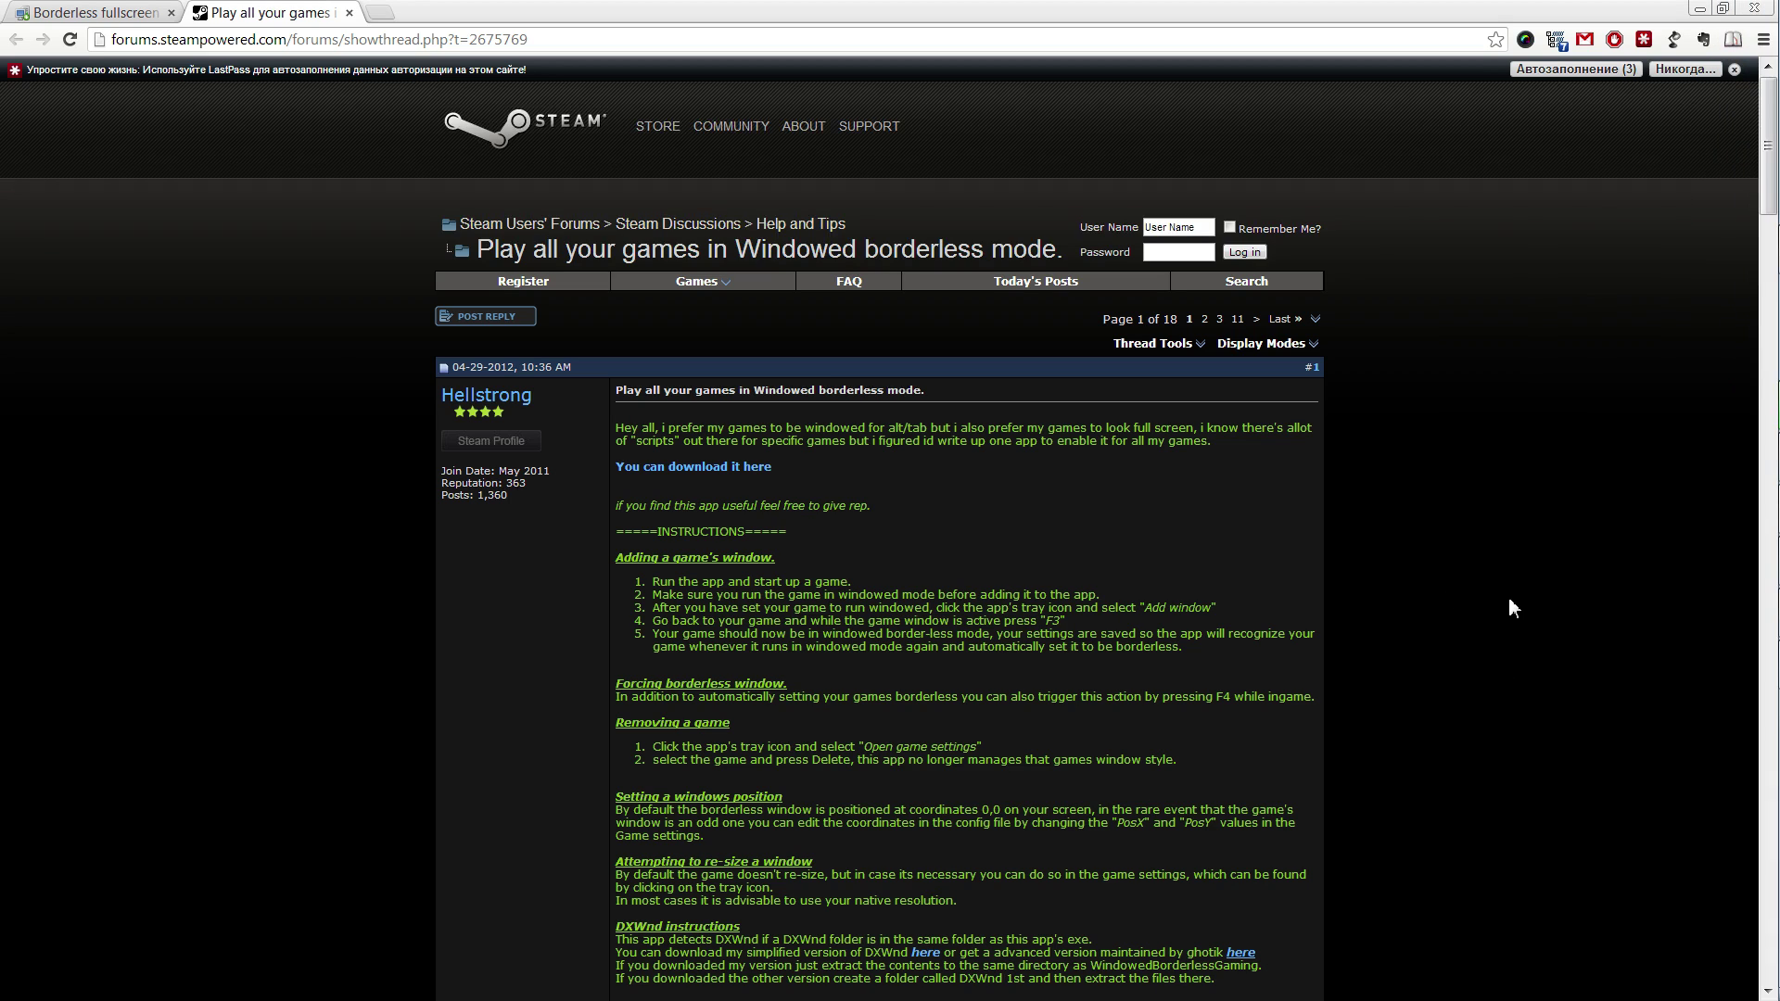
scroll(1309, 415, "down", 3)
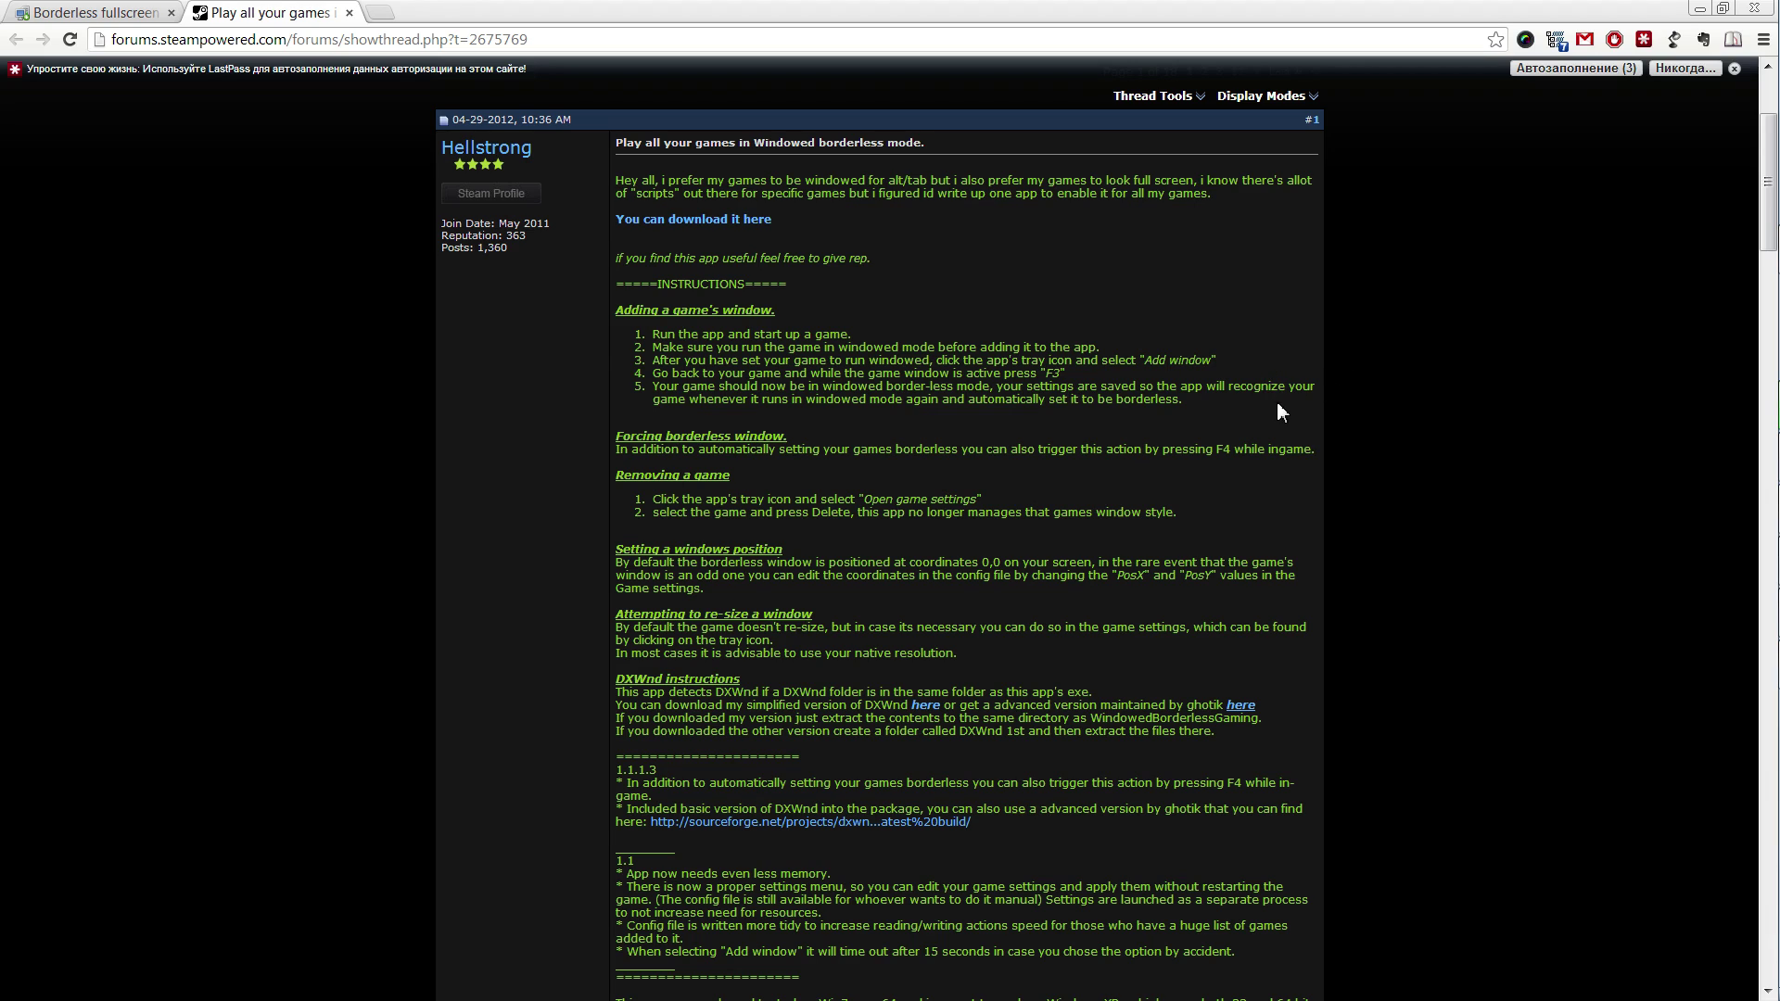
scroll(1218, 426, "down", 20)
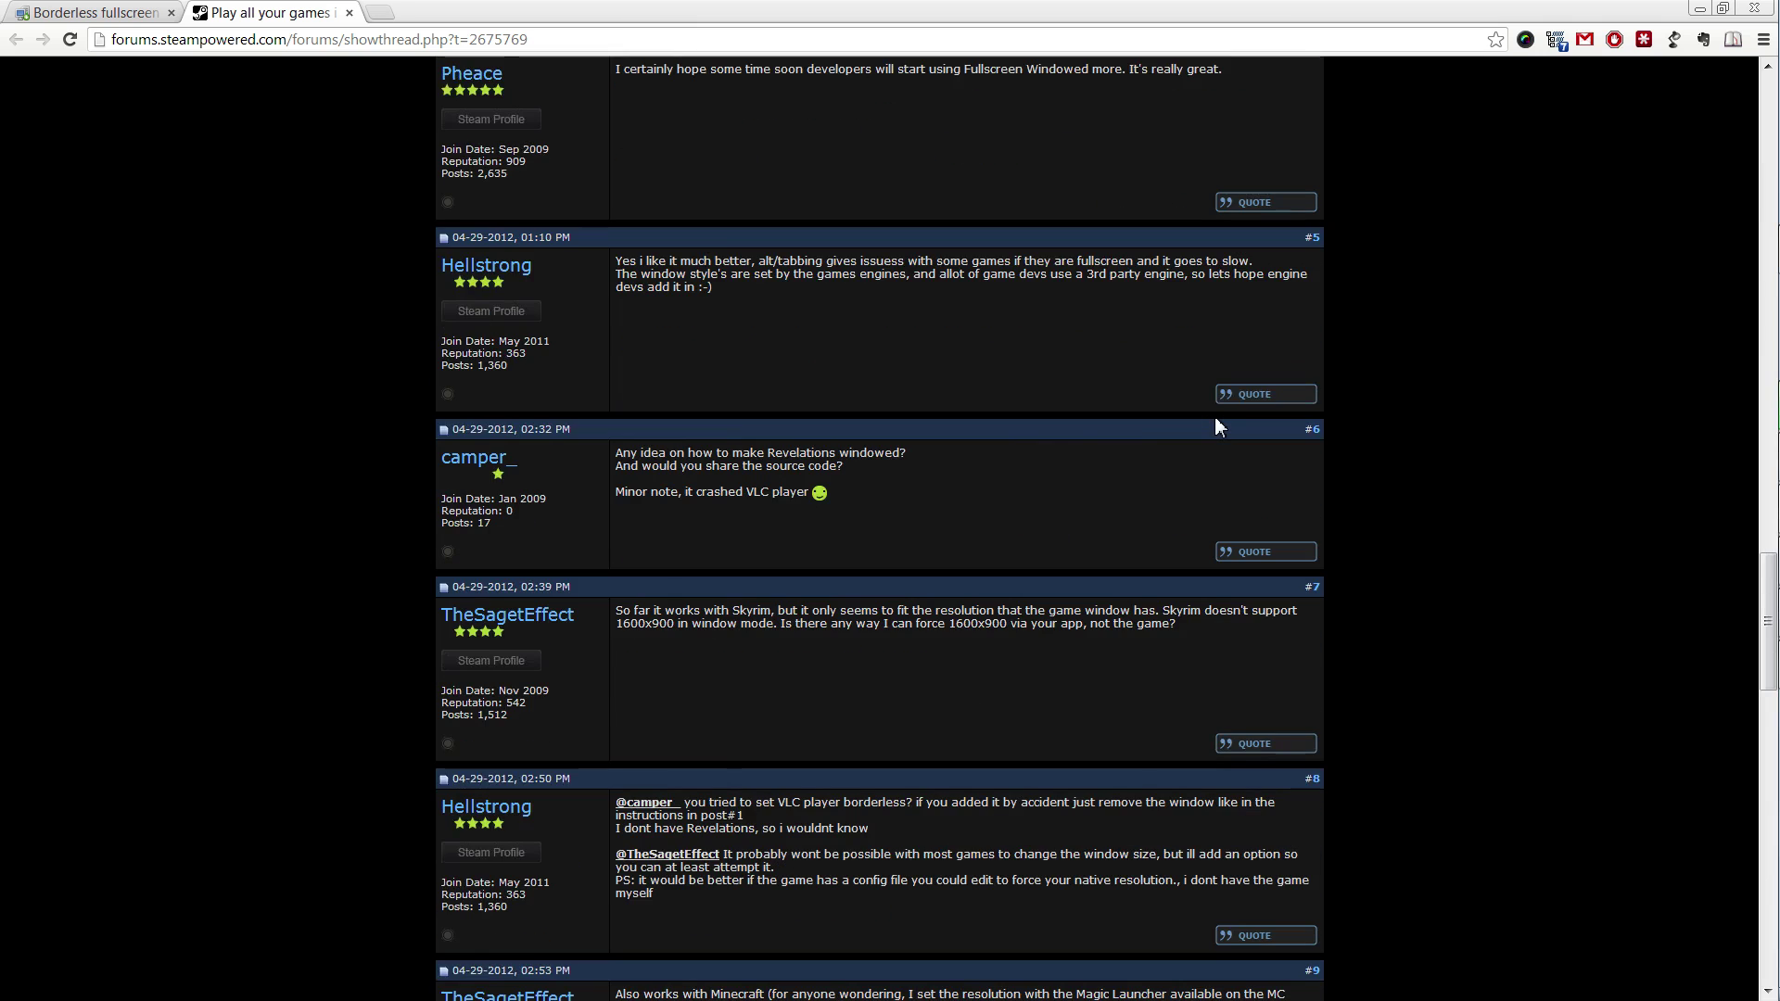
scroll(1217, 427, "down", 9)
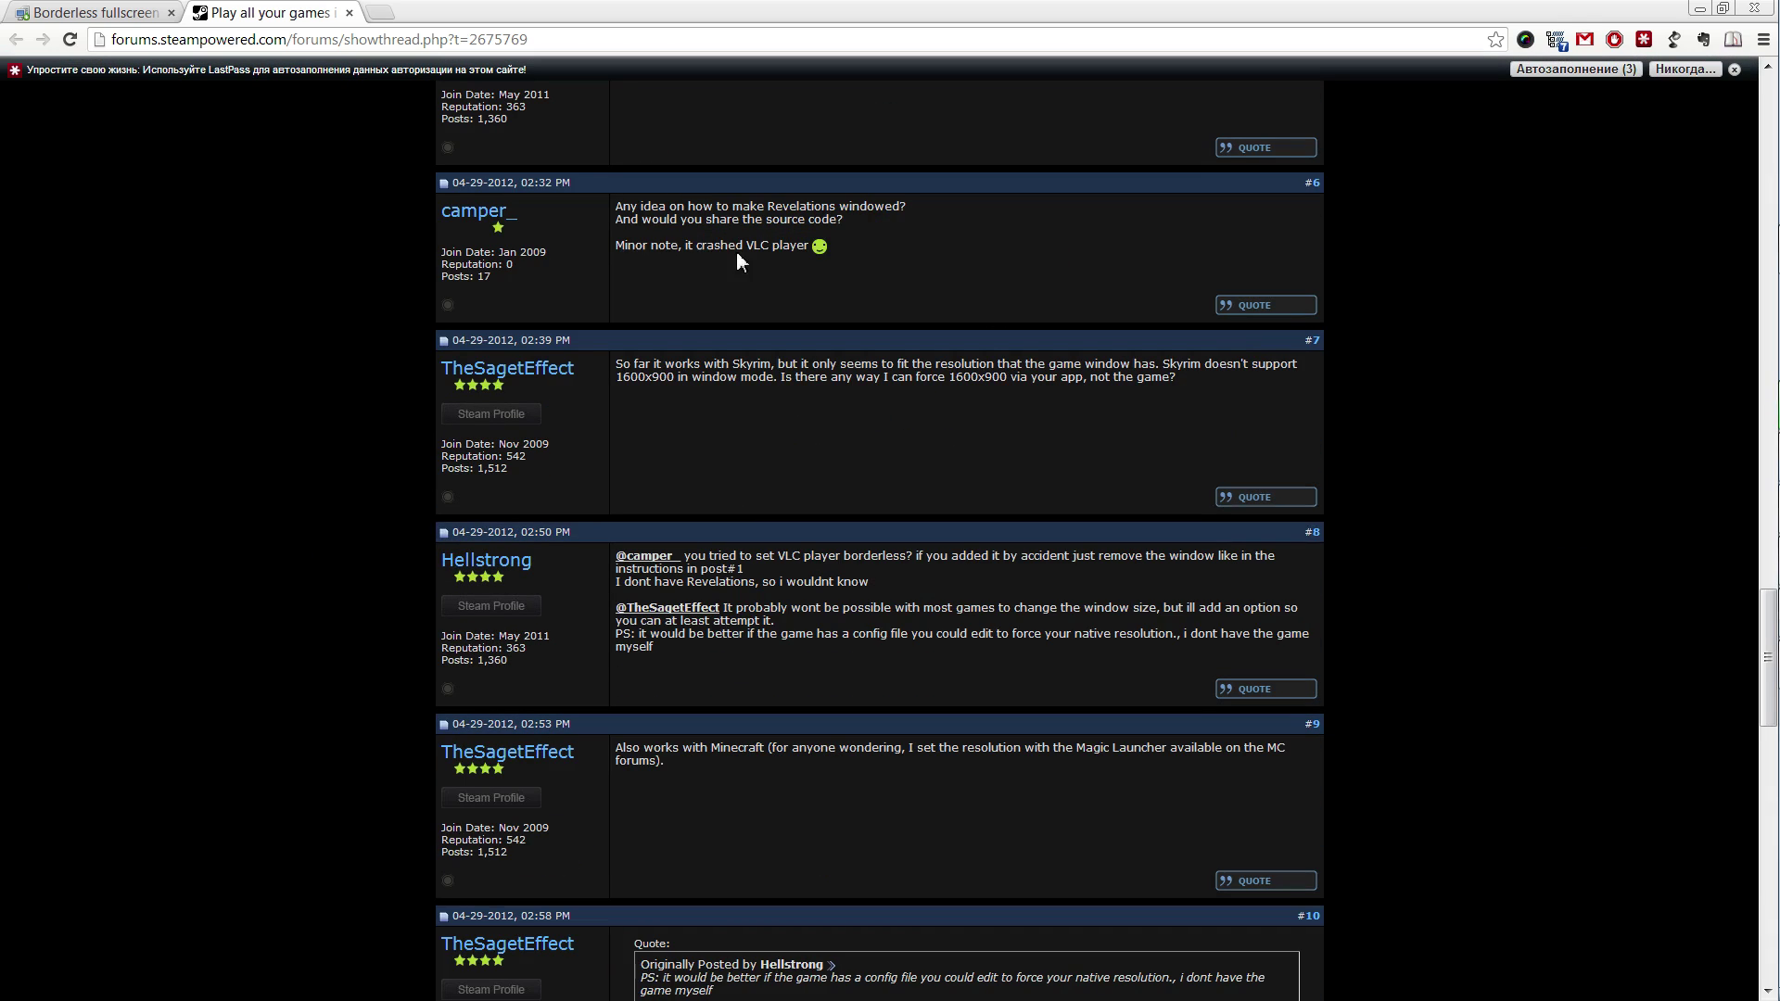
scroll(899, 276, "down", 8)
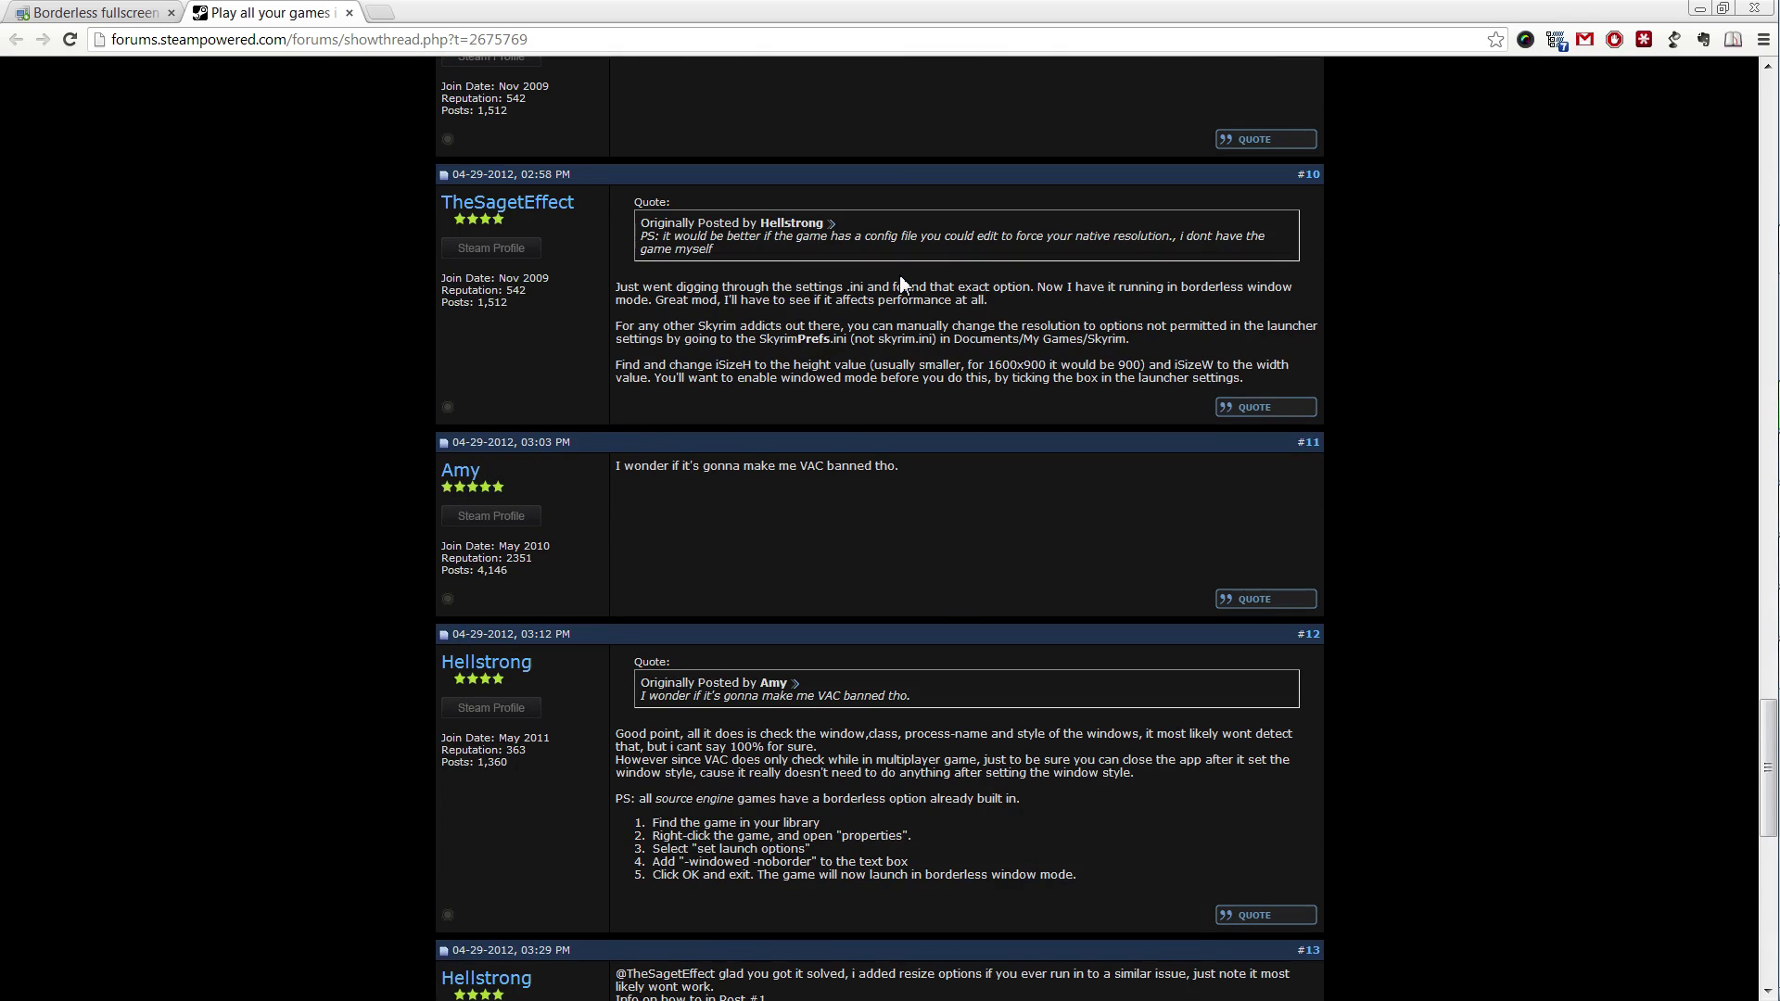
scroll(899, 275, "down", 10)
scroll(903, 280, "up", 5)
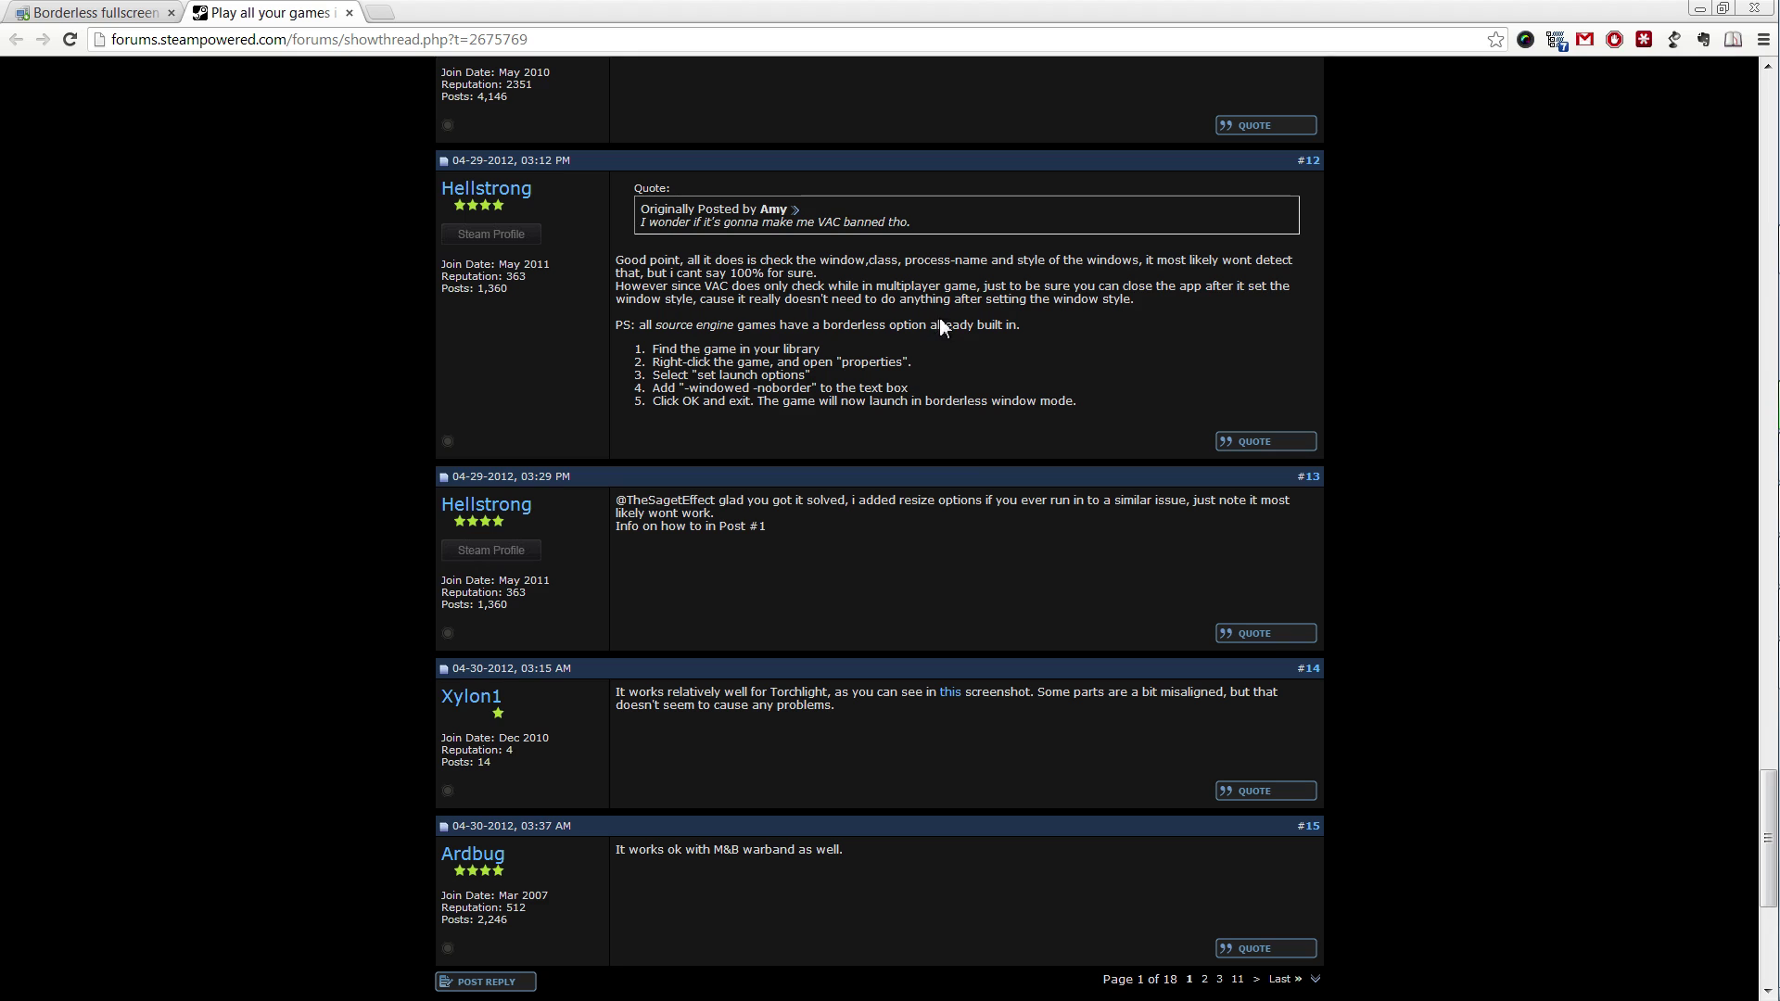
scroll(853, 524, "up", 5)
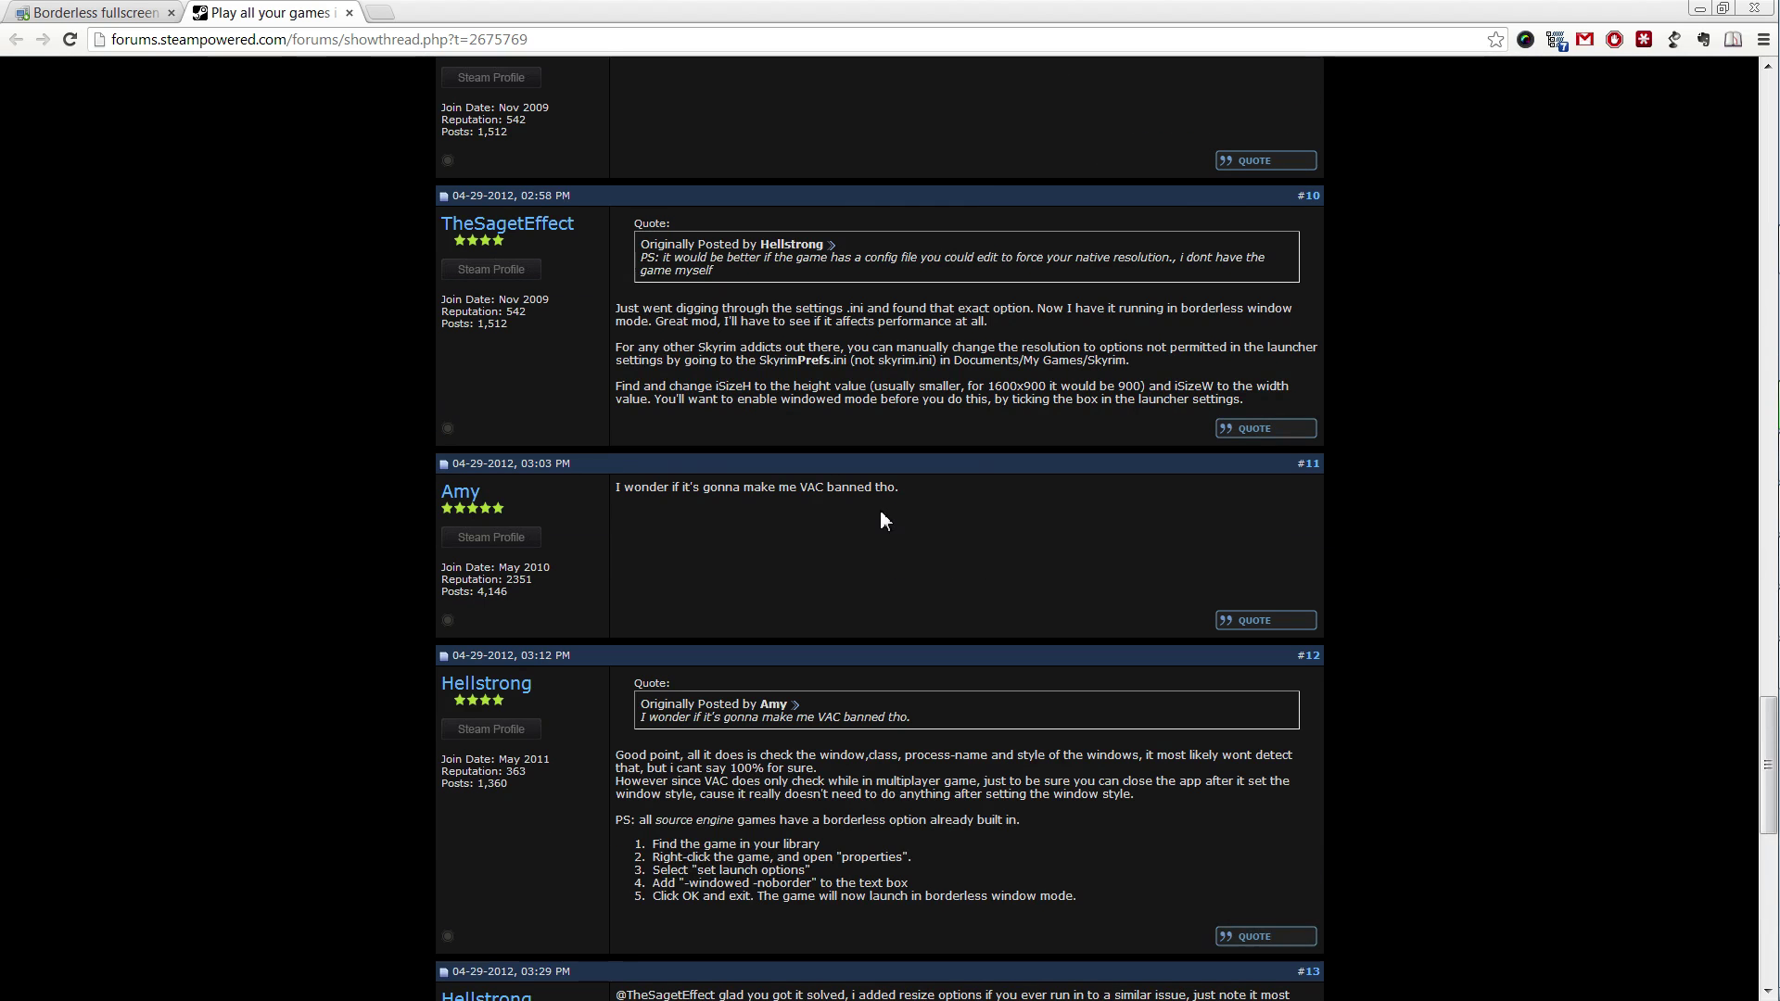
scroll(872, 200, "up", 3)
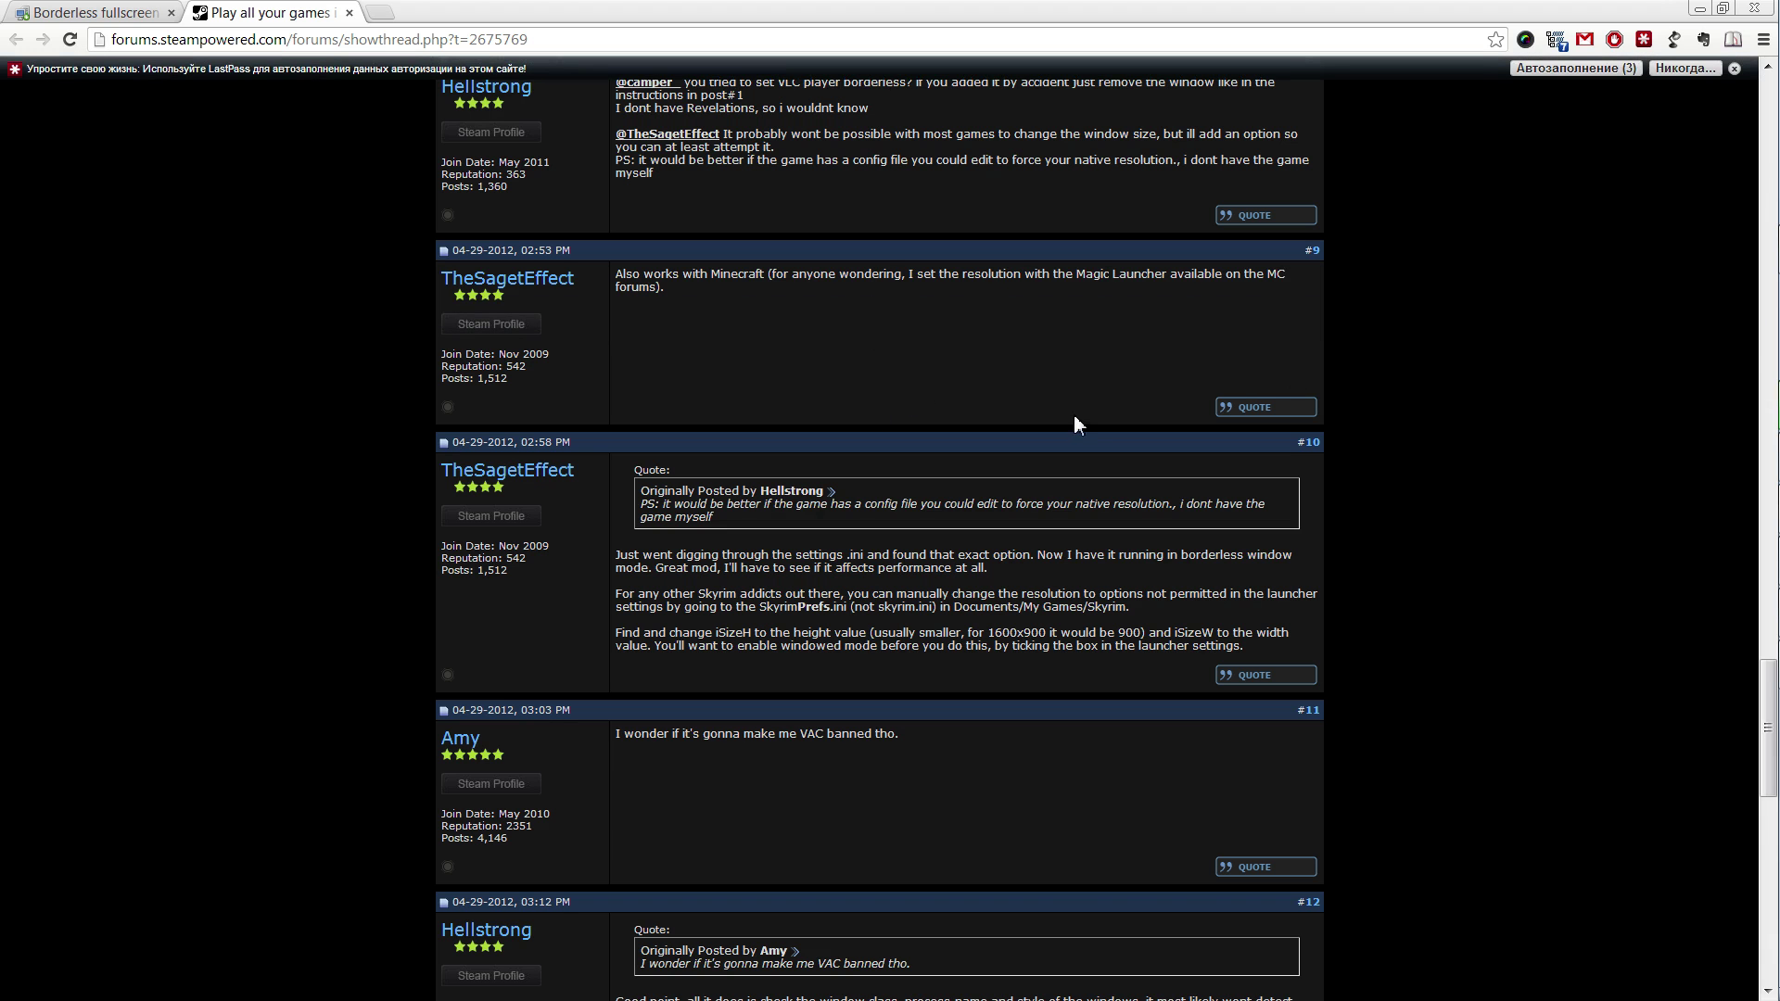
scroll(1074, 414, "up", 20)
scroll(1077, 430, "up", 8)
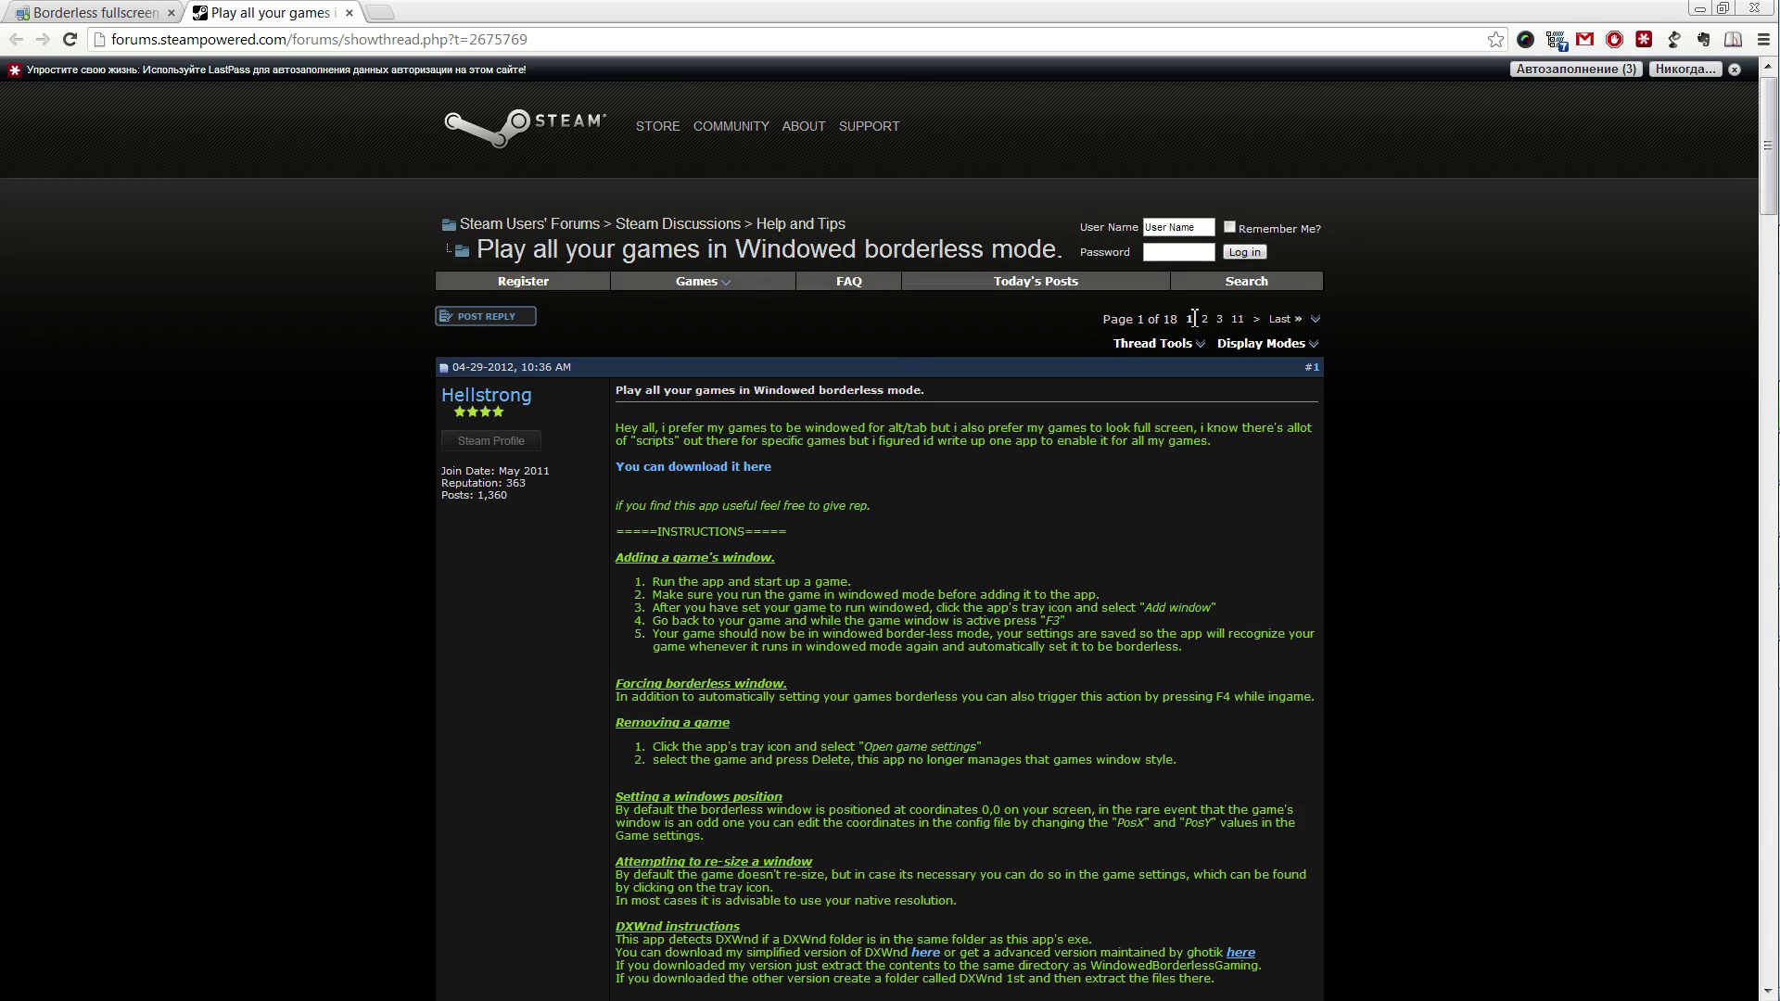
Step: Jump to page 18 of the thread and scroll down to replies #256–#259
left_click(1281, 319)
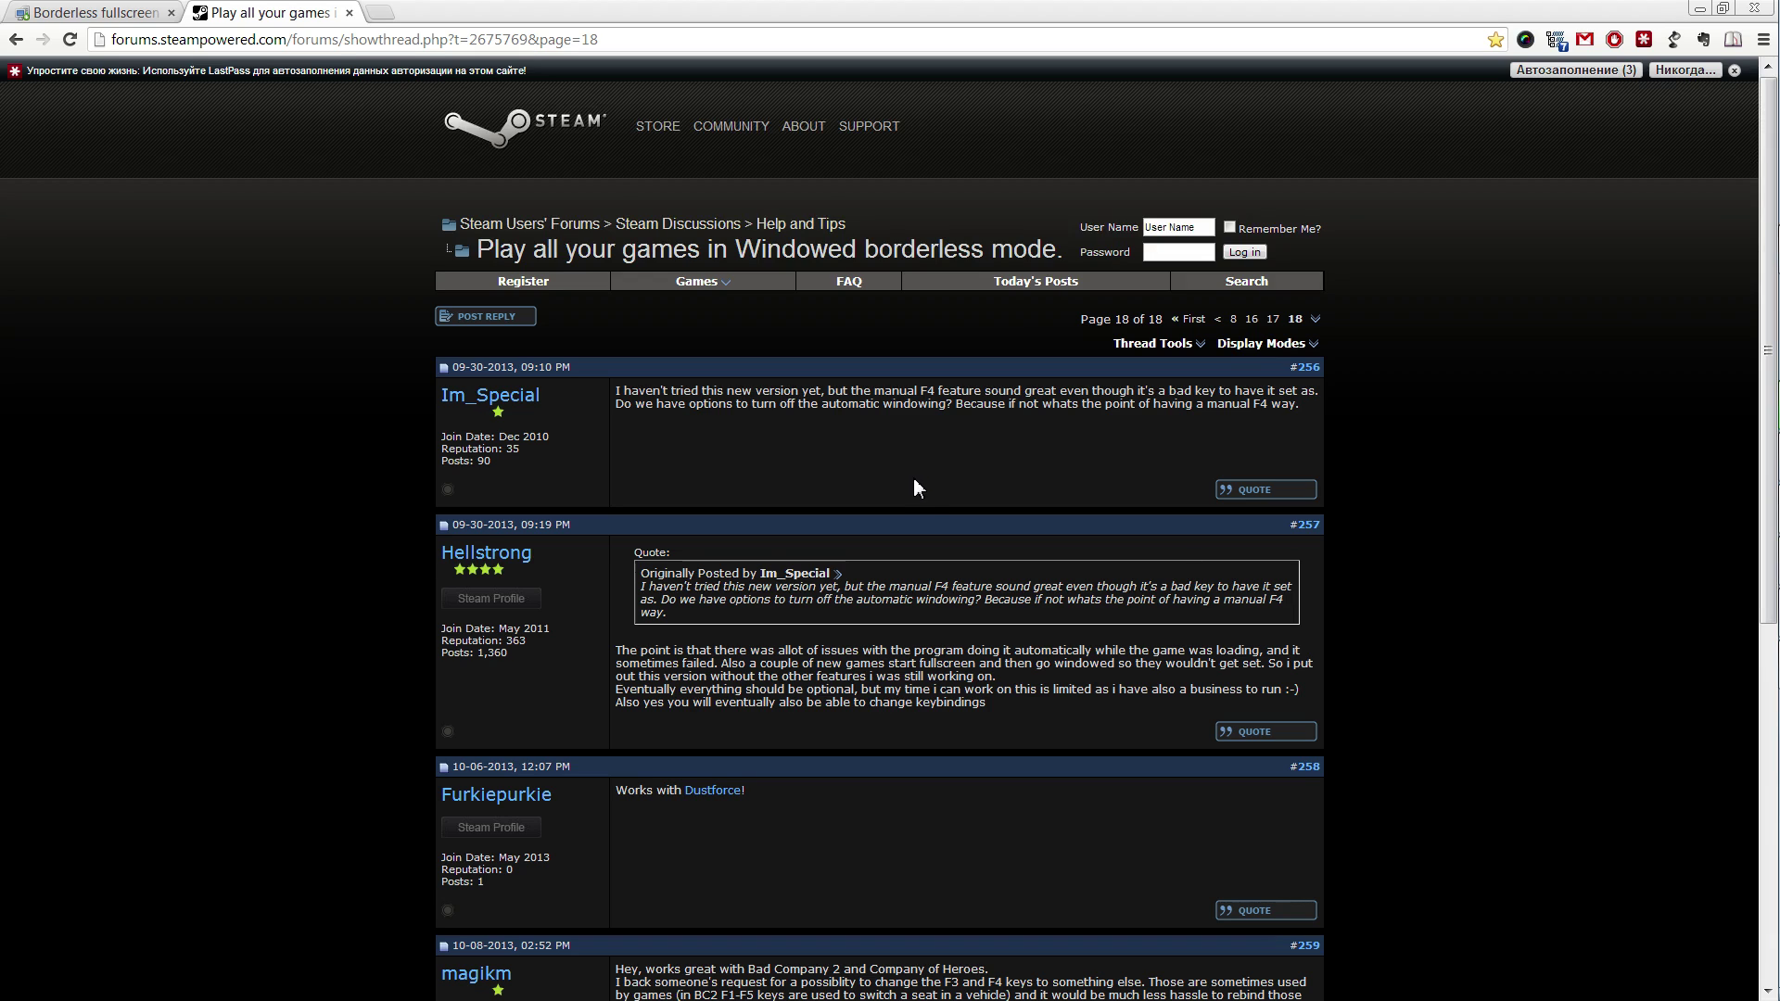
scroll(1029, 482, "down", 7)
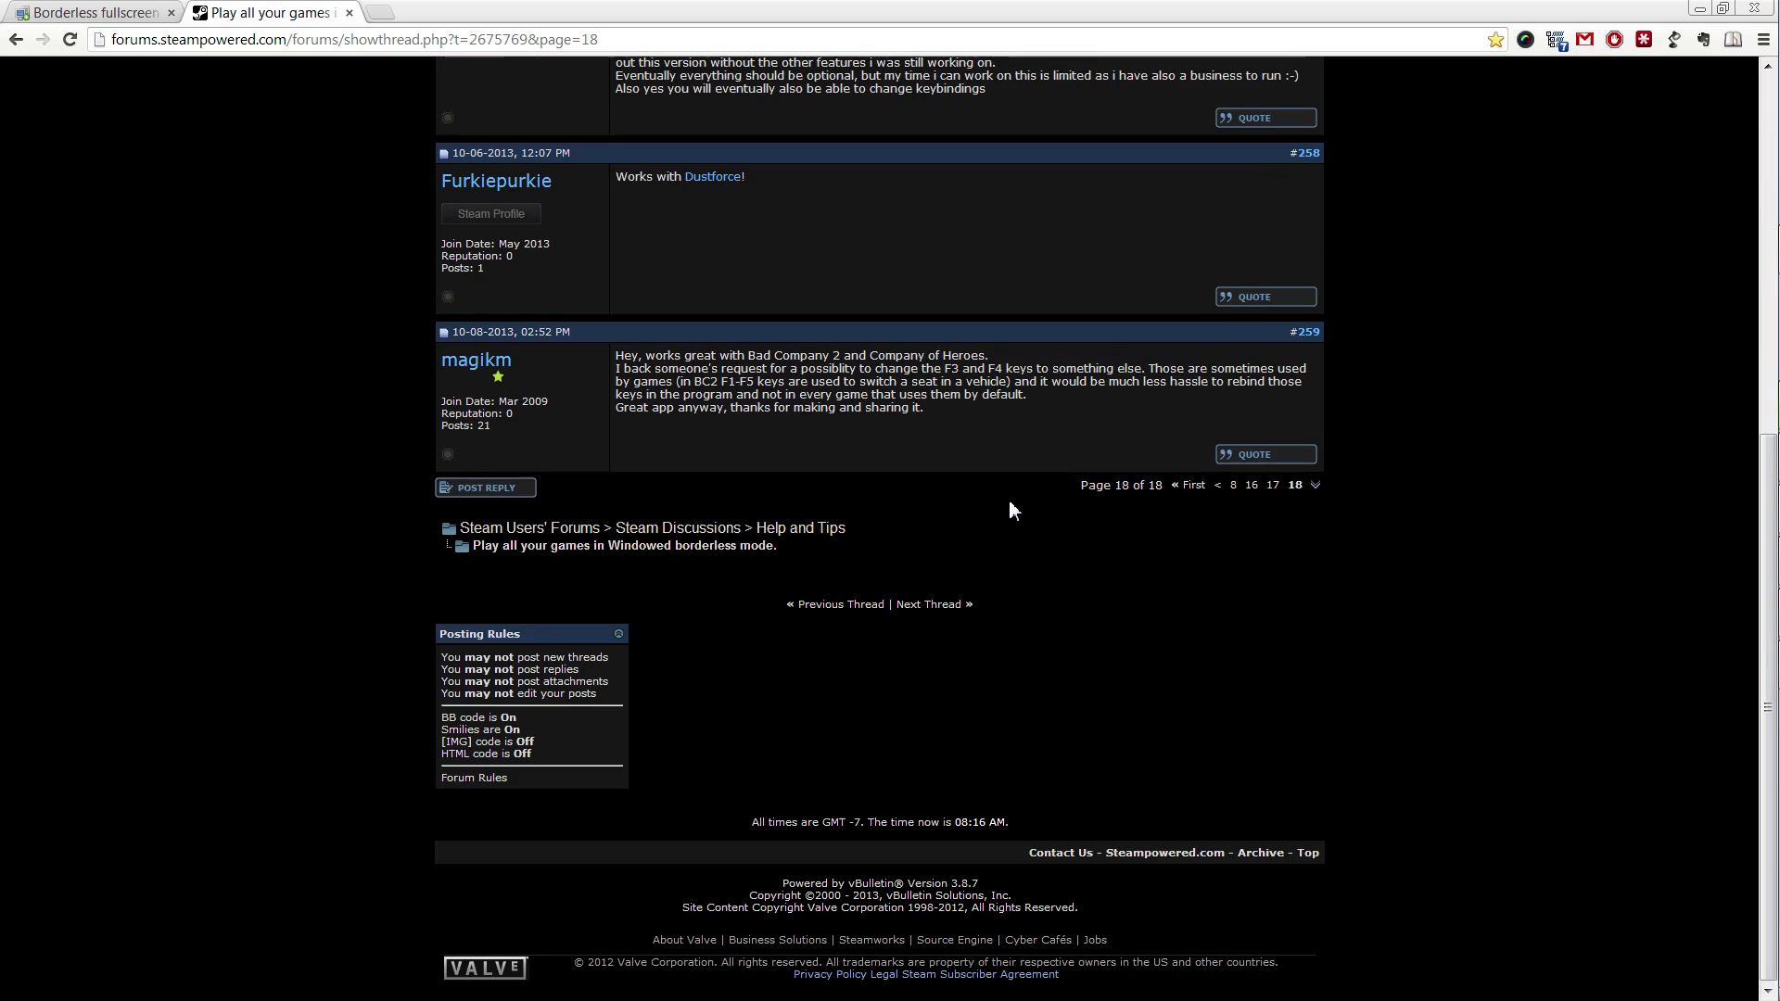